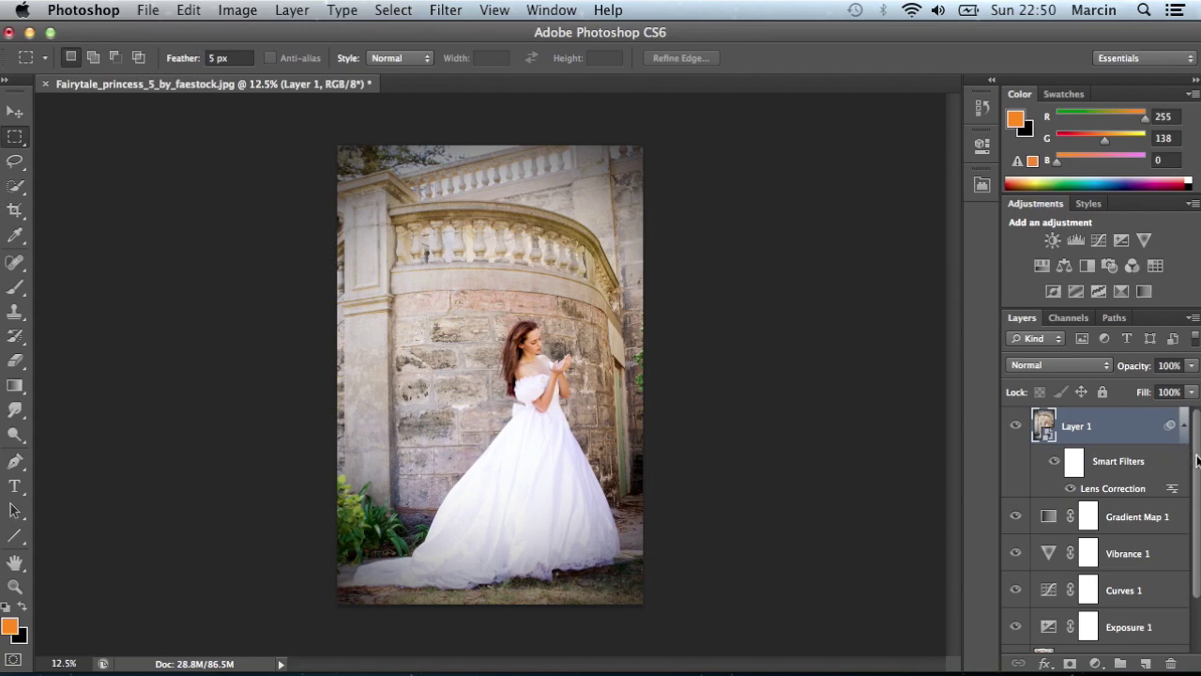
- Select every layer from Layer 1 down to Background copy in the Layers panel
left_click_drag(1197, 460, 1190, 556)
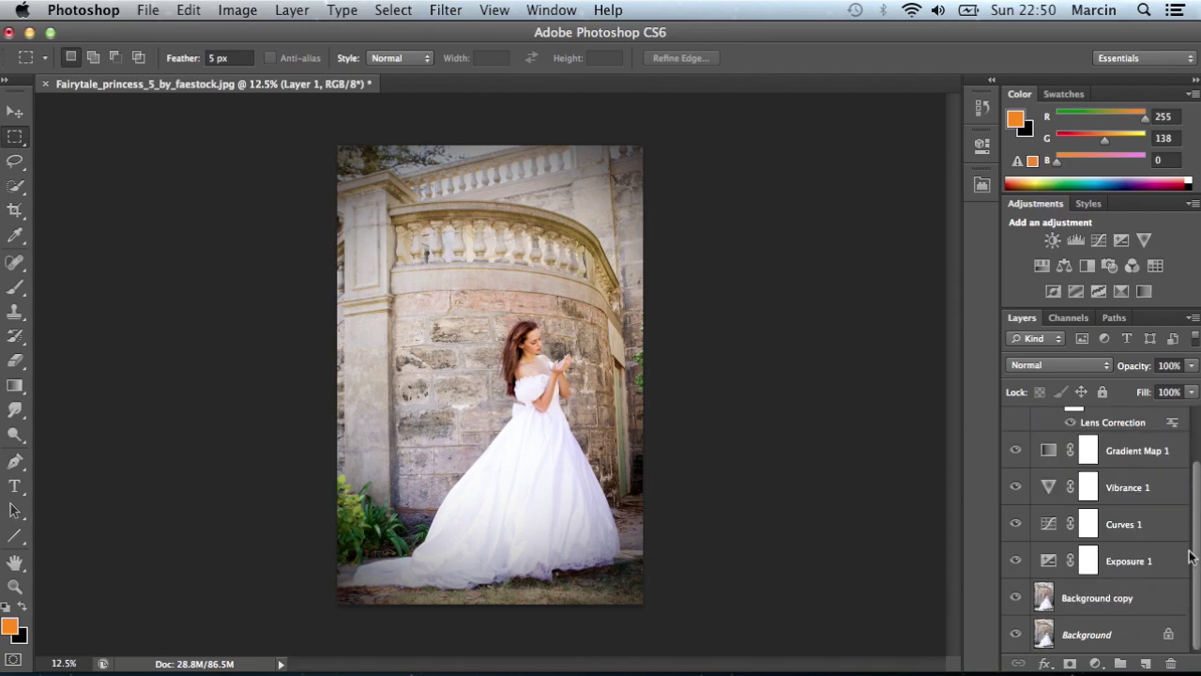
mouse_move(1197, 558)
left_mouse_down()
mouse_move(1197, 472)
mouse_move(1197, 646)
mouse_move(1195, 569)
left_mouse_up()
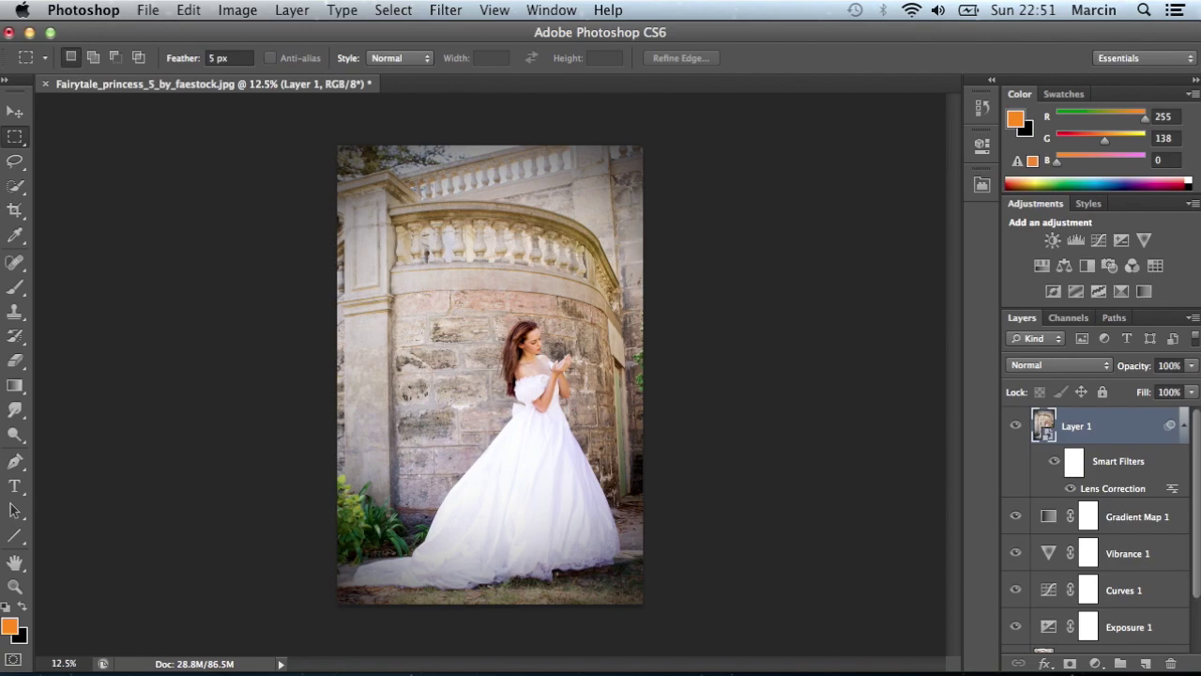
scroll(1199, 462, "down", 3)
scroll(1198, 462, "up", 3)
scroll(1155, 457, "down", 2)
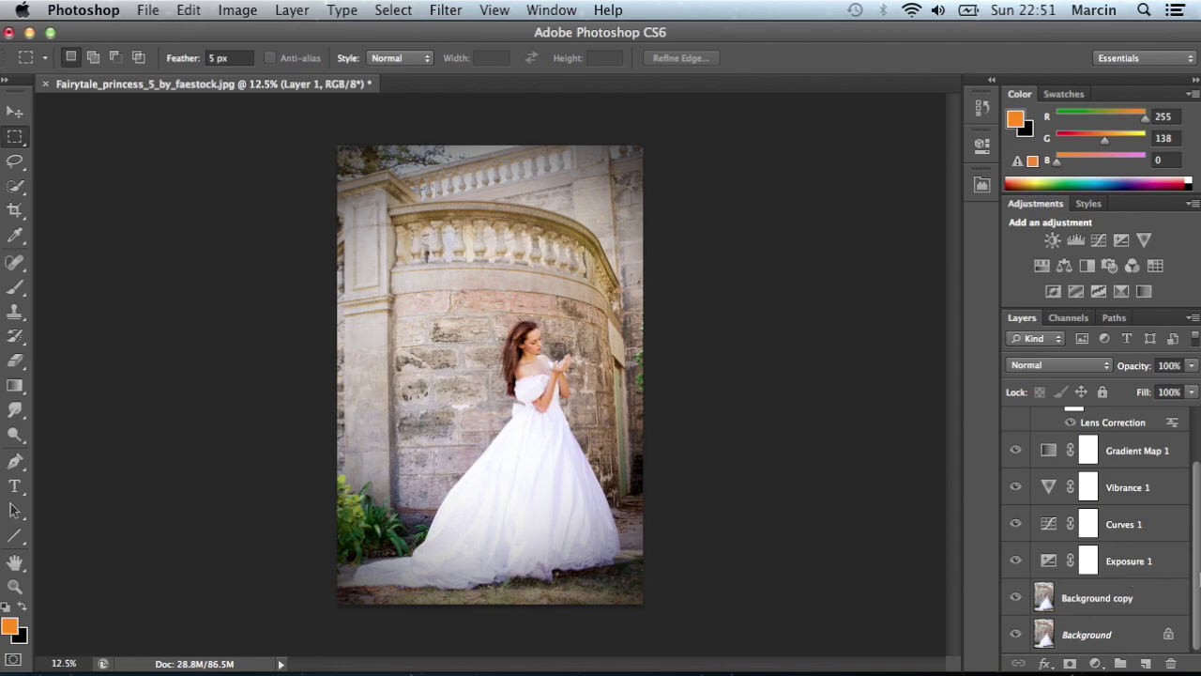
scroll(1199, 579, "up", 2)
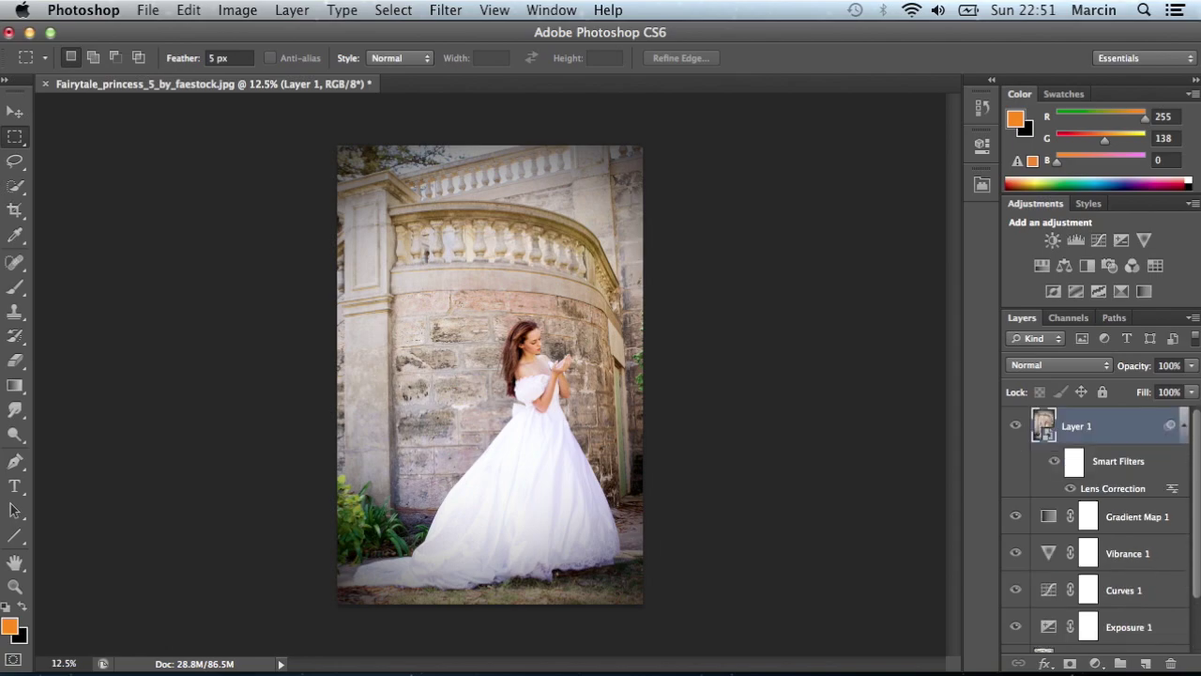
scroll(1195, 563, "down", 2)
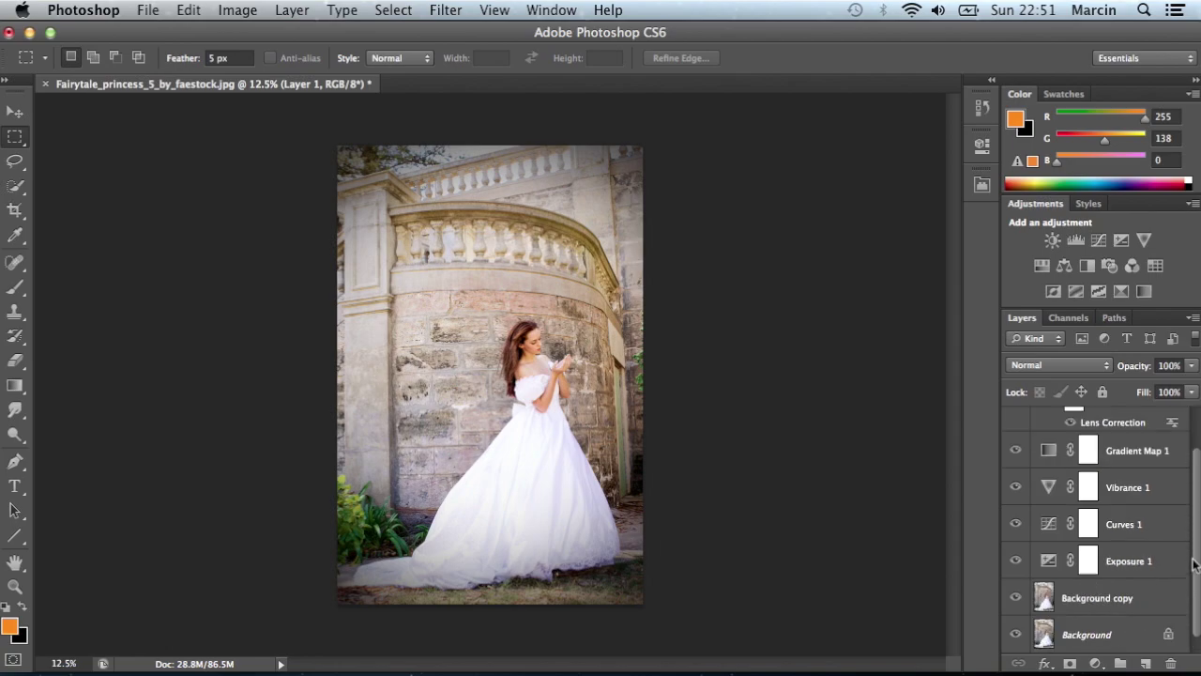
left_click(1133, 599)
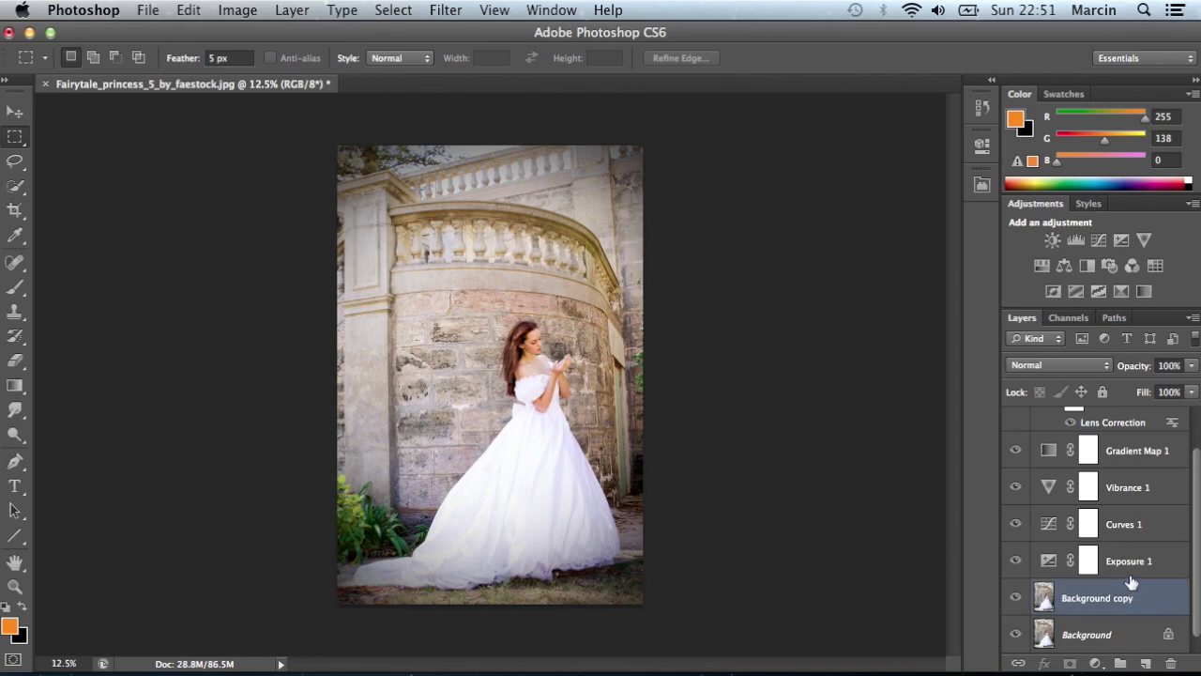
scroll(1173, 544, "up", 2)
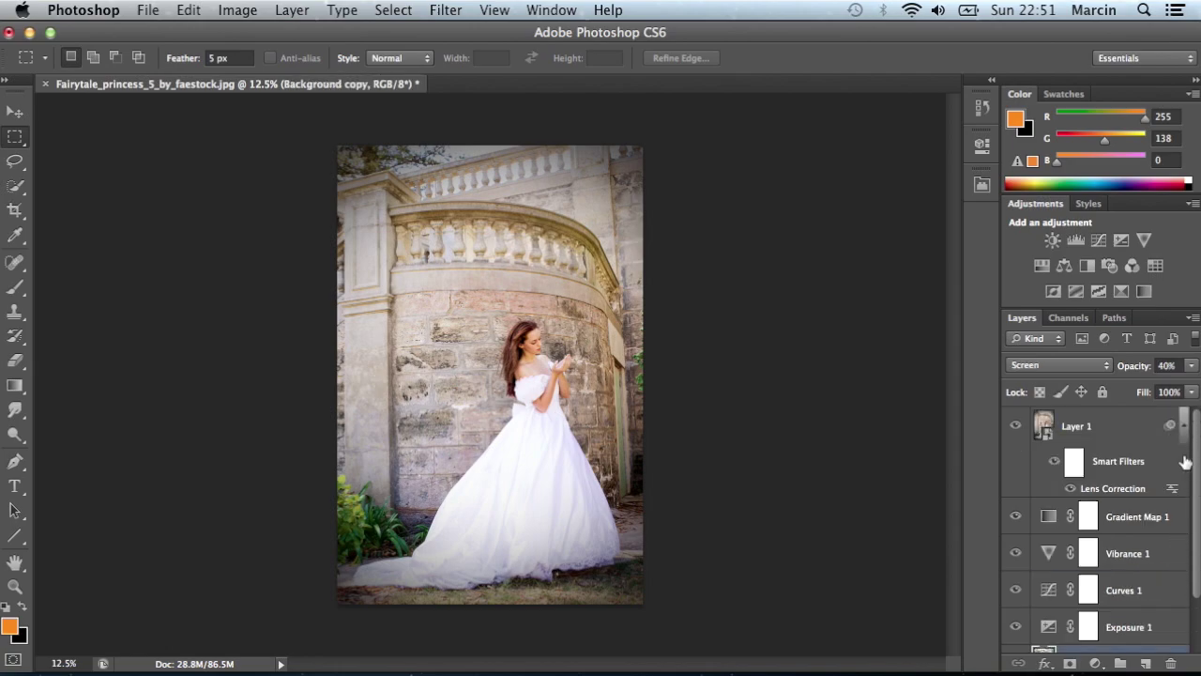
left_click(1131, 422)
scroll(1188, 464, "down", 2)
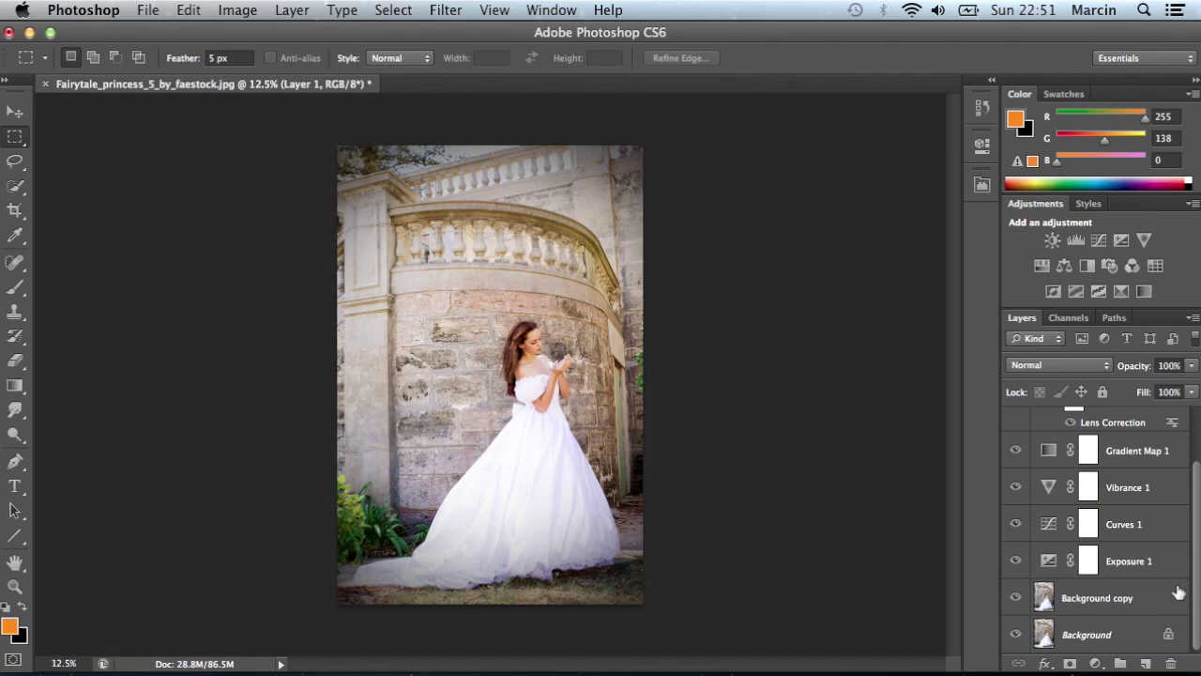
left_click(1128, 598, "shift")
- Delete the selected layers and confirm, leaving only the Background layer
right_click(1129, 492)
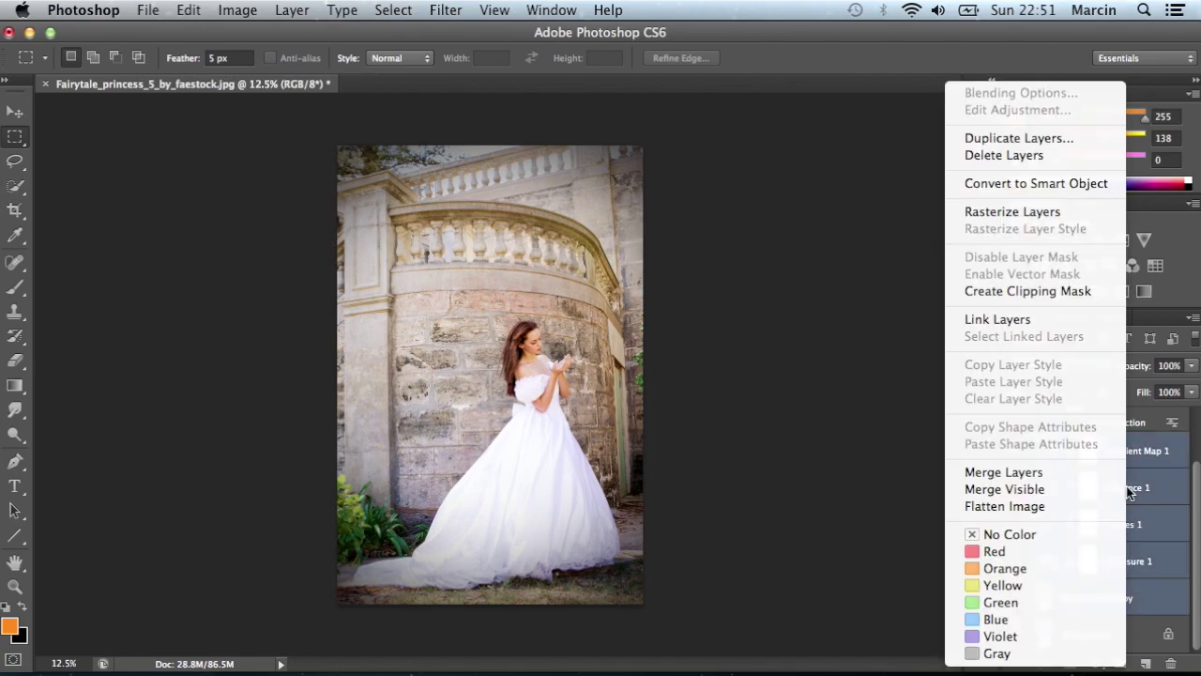
left_click(970, 155)
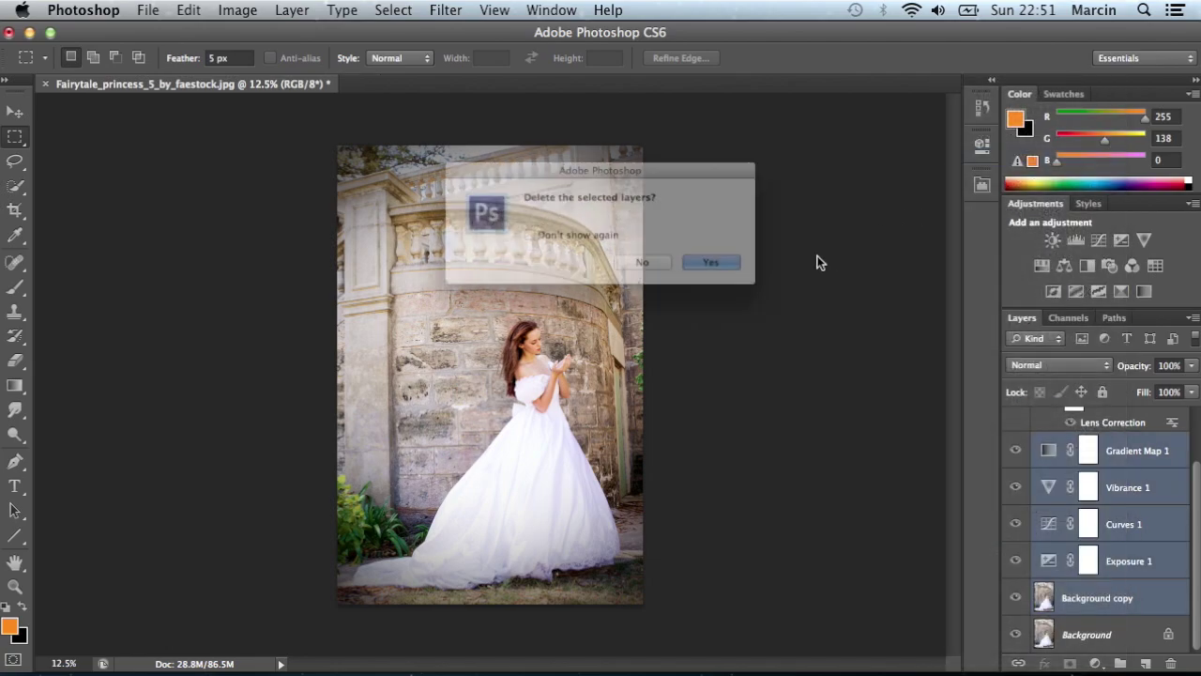
left_click(731, 272)
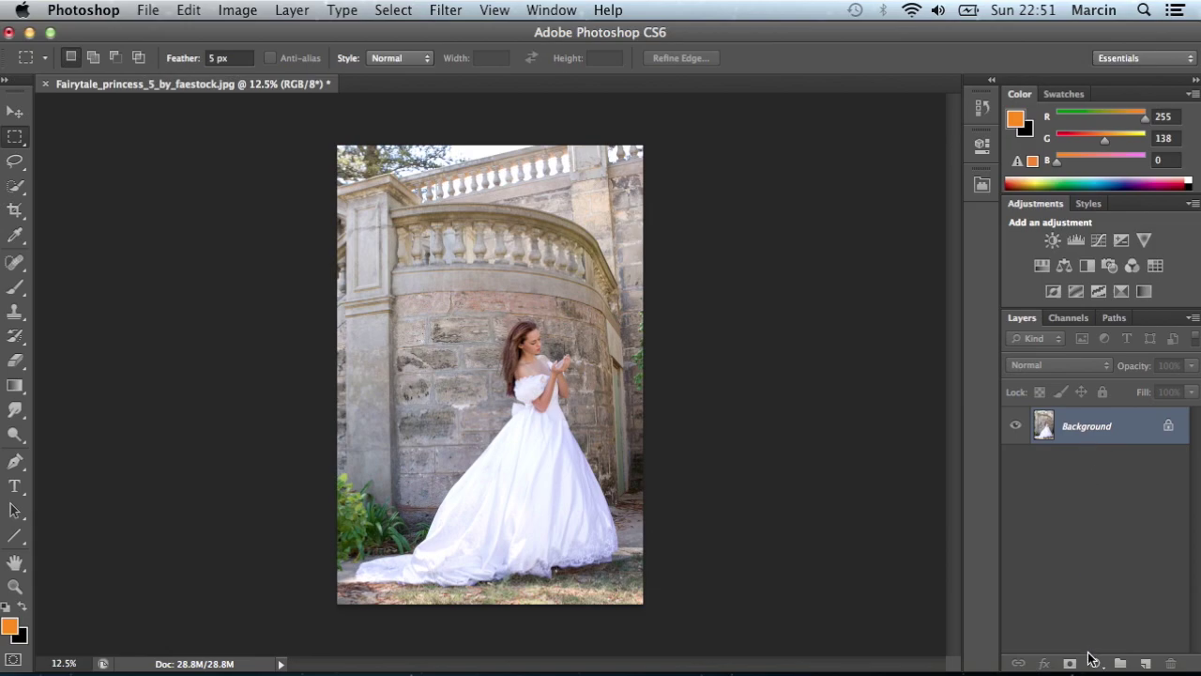
left_click(1096, 663)
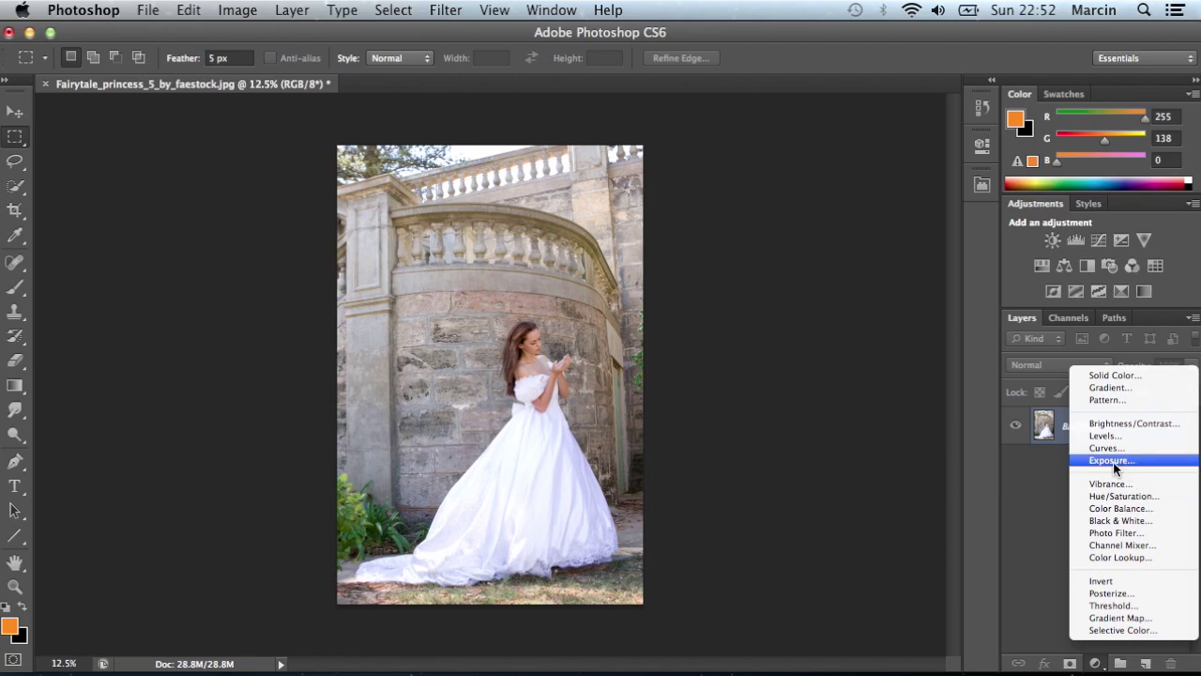
left_click(988, 467)
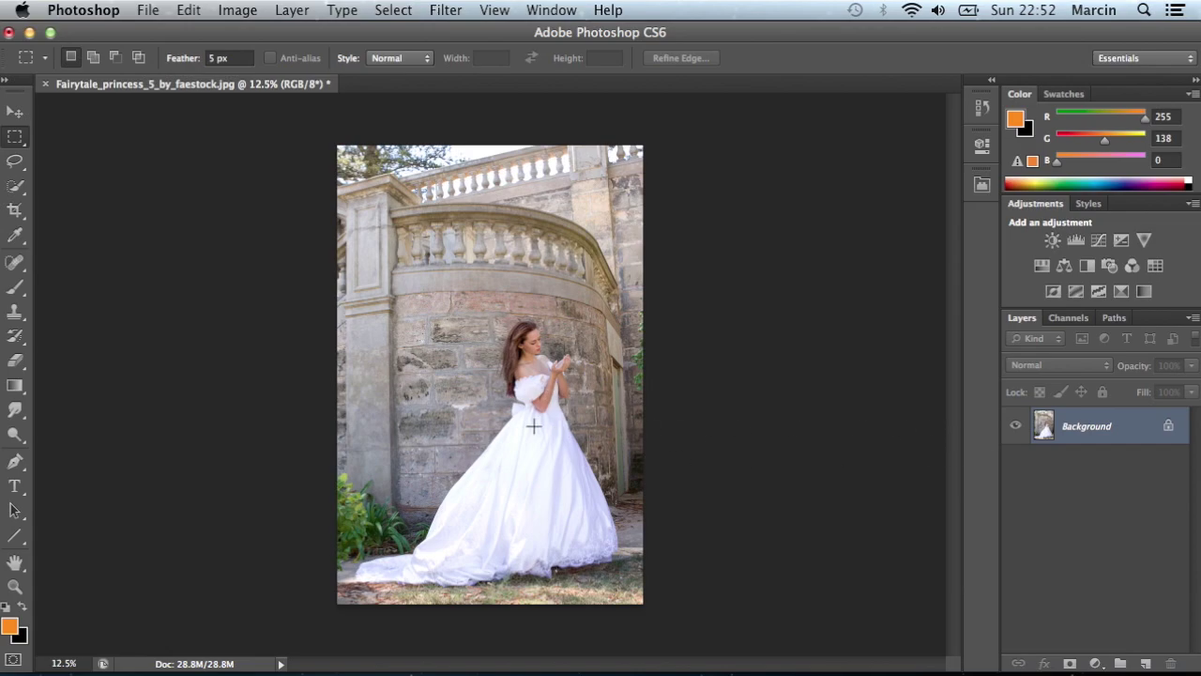
right_click(1100, 428)
left_click(1057, 456)
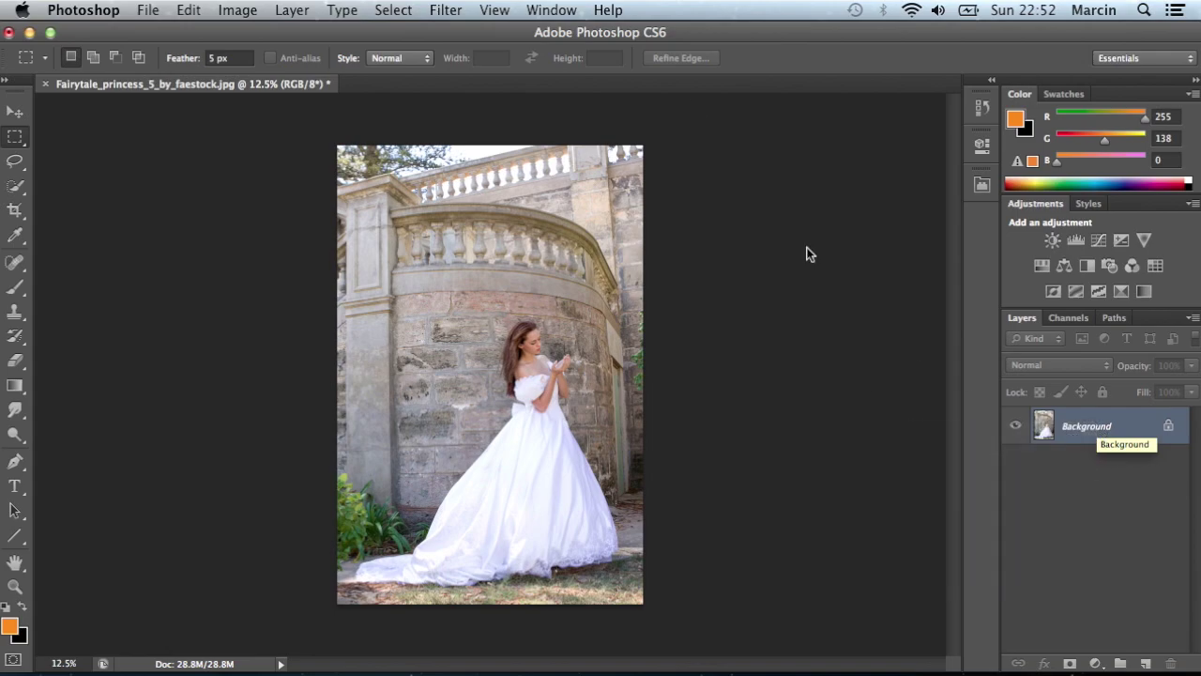
- Duplicate the Background layer and rename the copy 'Bright'
left_click(811, 266)
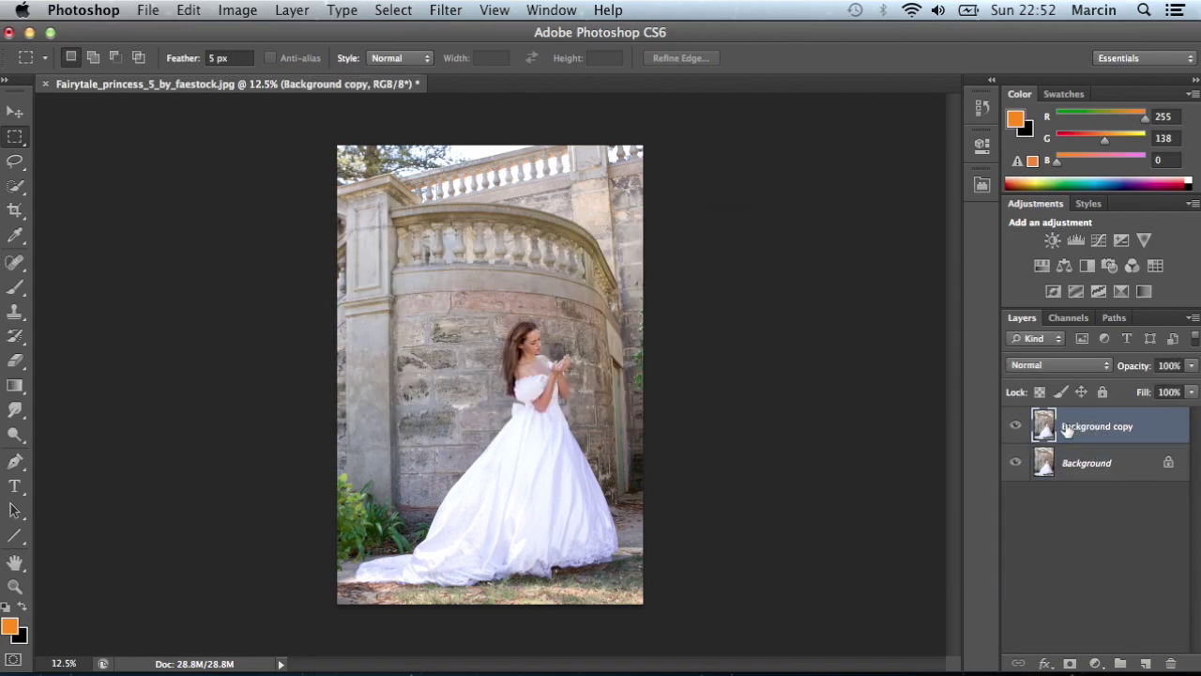
double_click(1075, 428)
type("Bri")
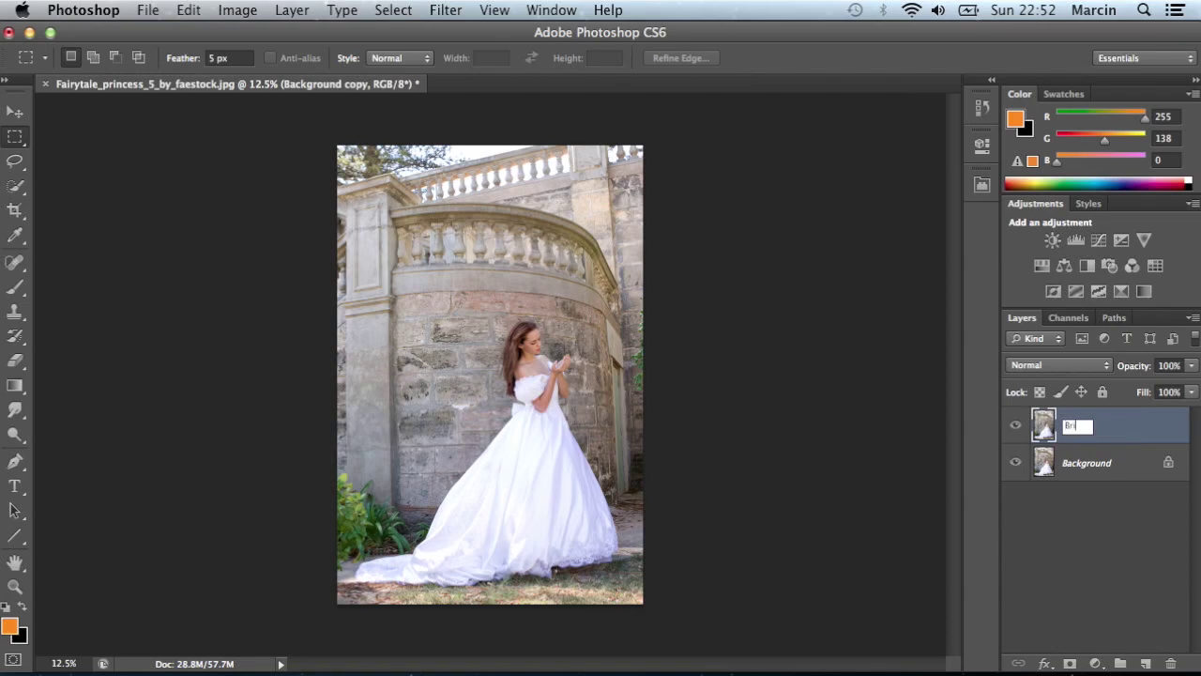
type("ghte")
key("BackSpace")
key("BackSpace")
key("Return")
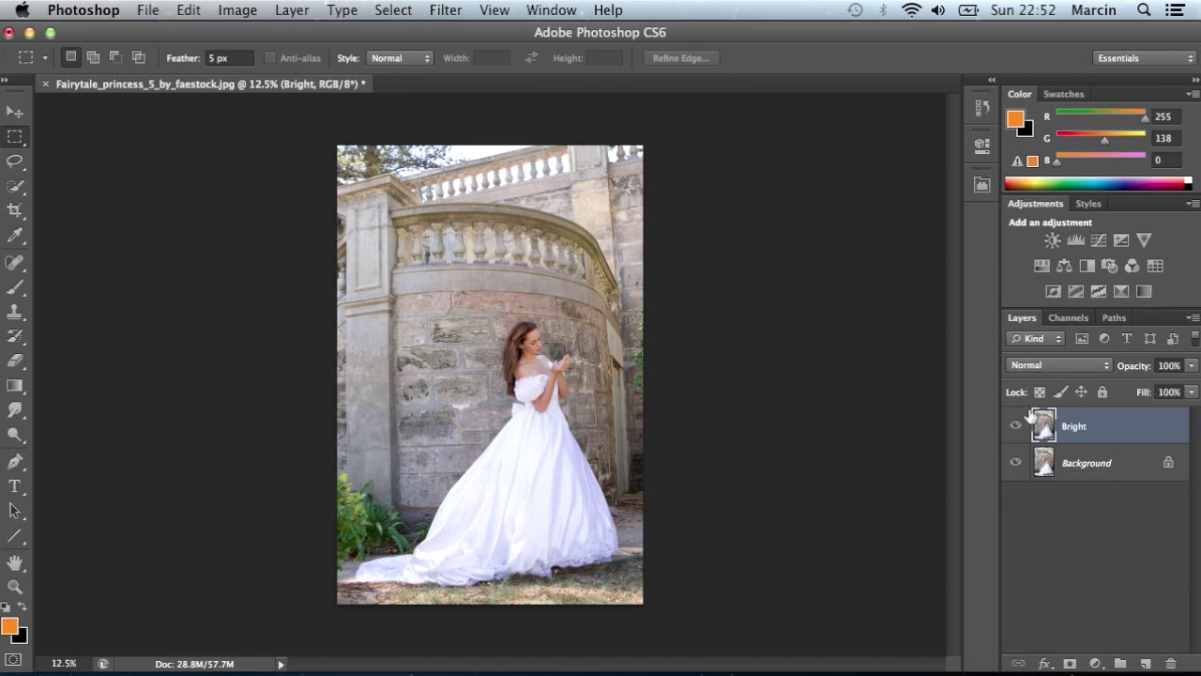
- Set the Bright layer to Screen blend mode at 40% opacity
left_click(1056, 366)
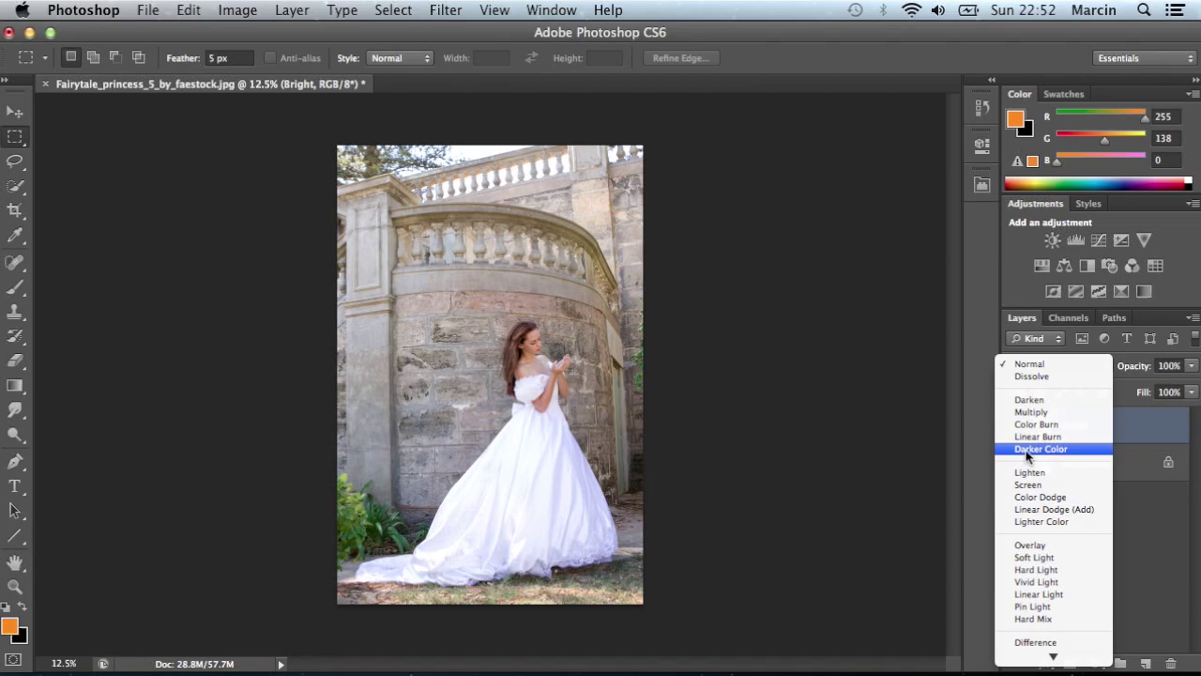
left_click(1074, 490)
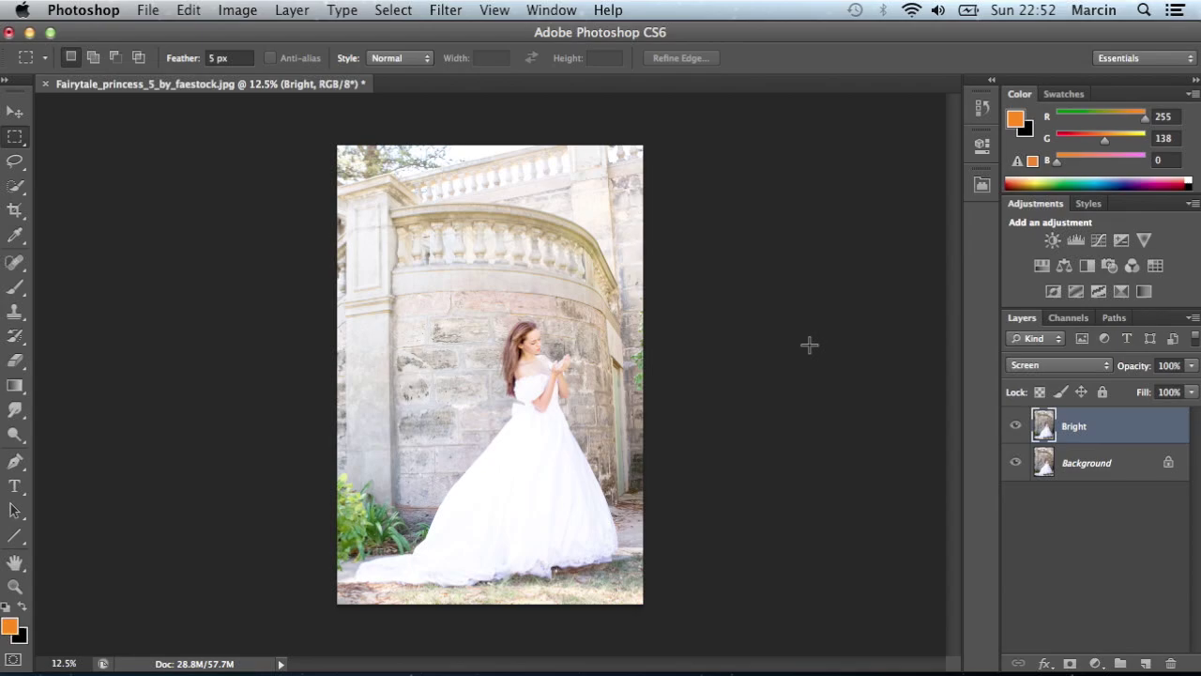
left_click(1170, 365)
type("40")
key("Return")
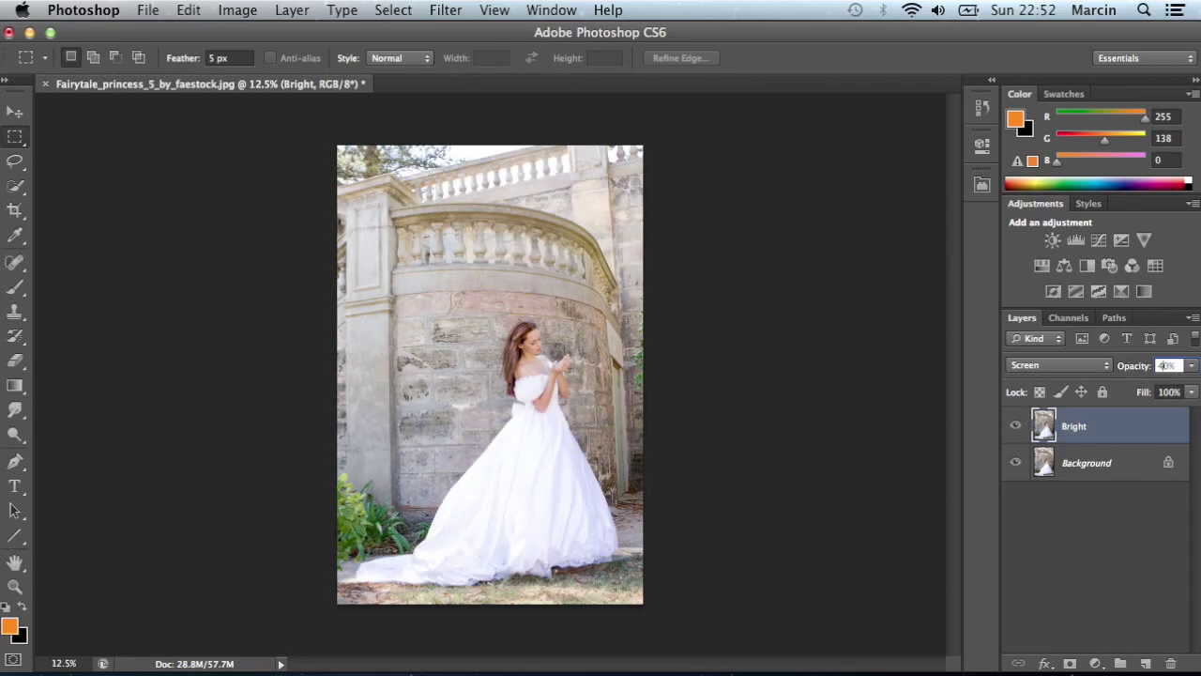
left_click(1104, 462)
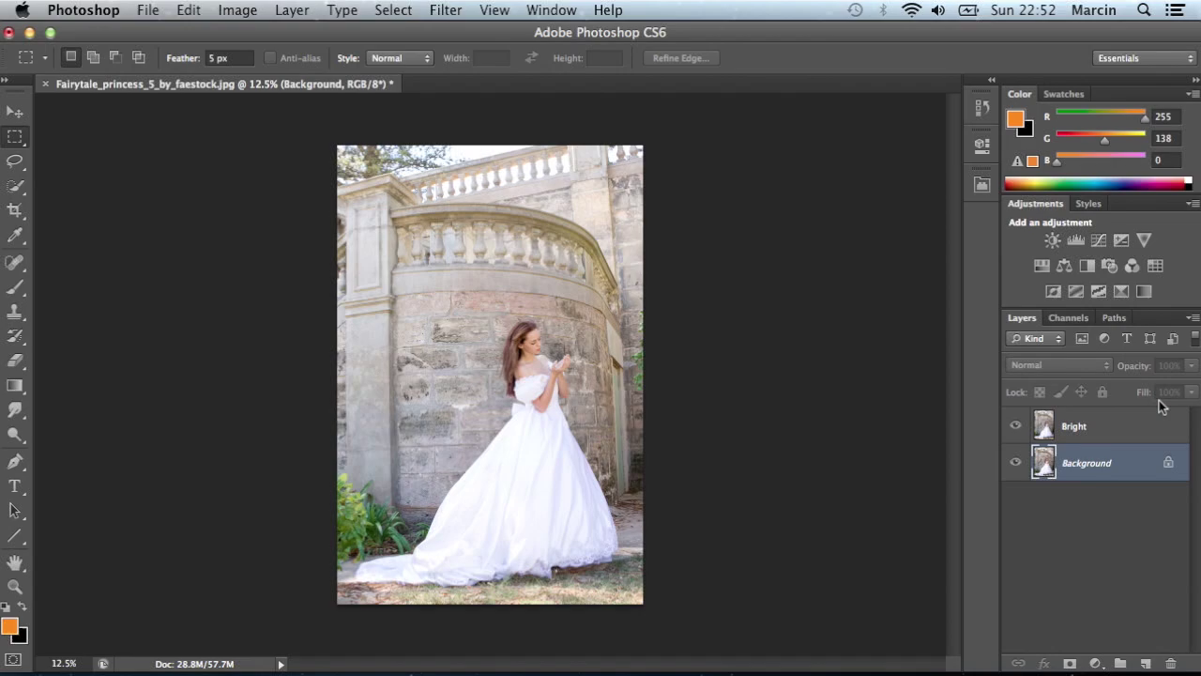
double_click(1100, 441)
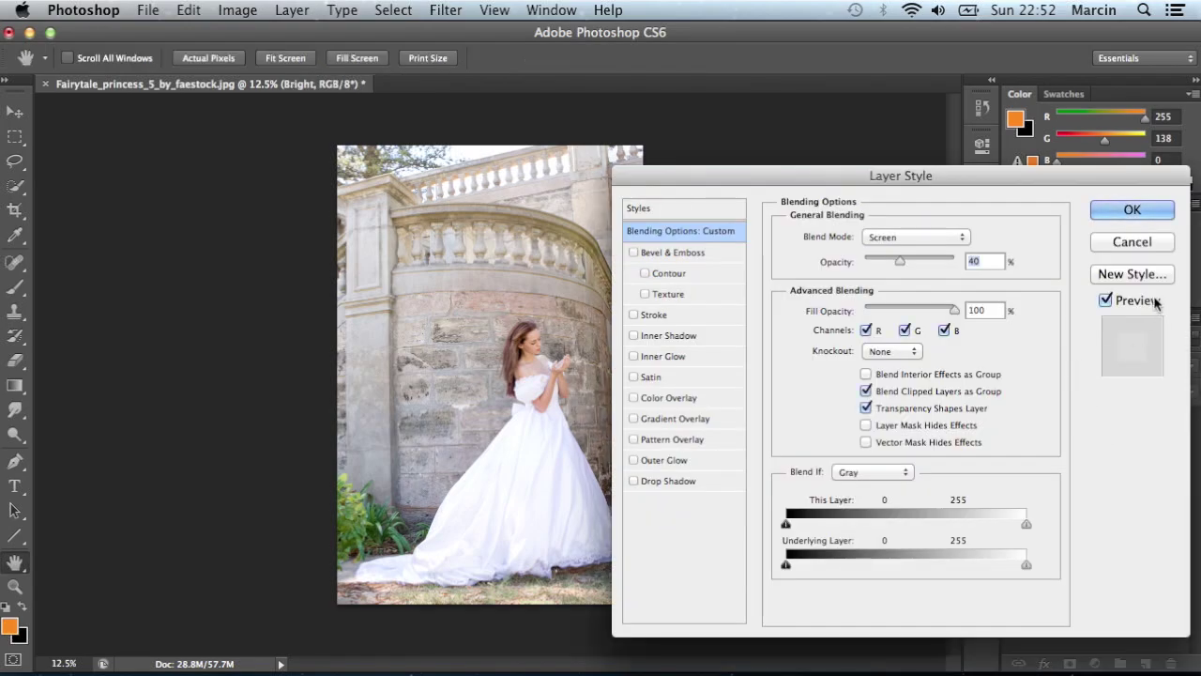
left_click(1122, 241)
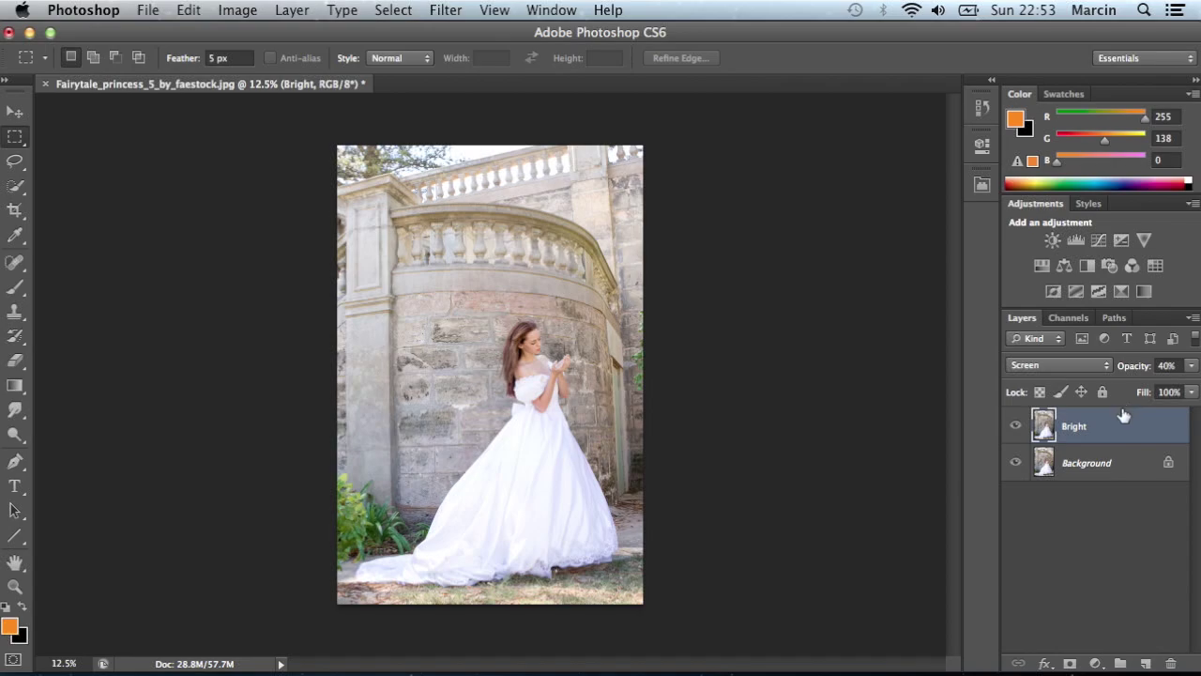
- Add an Exposure adjustment layer and lower its Offset to -0.0168, comparing it on and off
left_click(1095, 663)
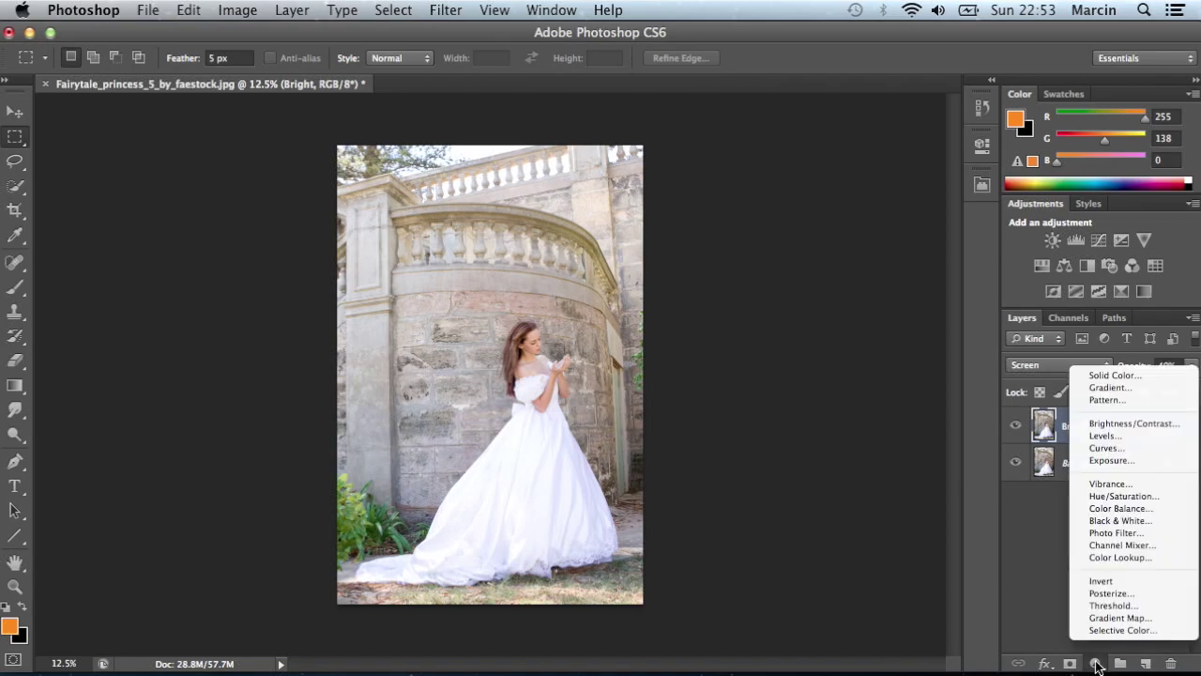
left_click(1131, 460)
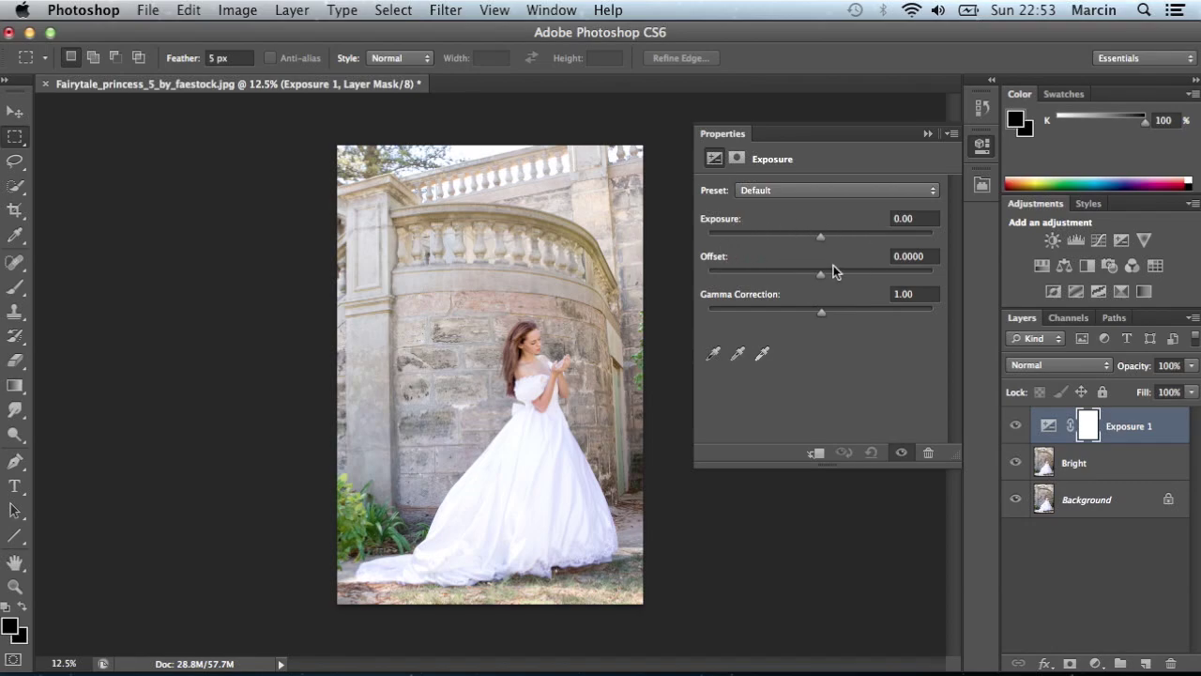
left_click_drag(823, 278, 816, 280)
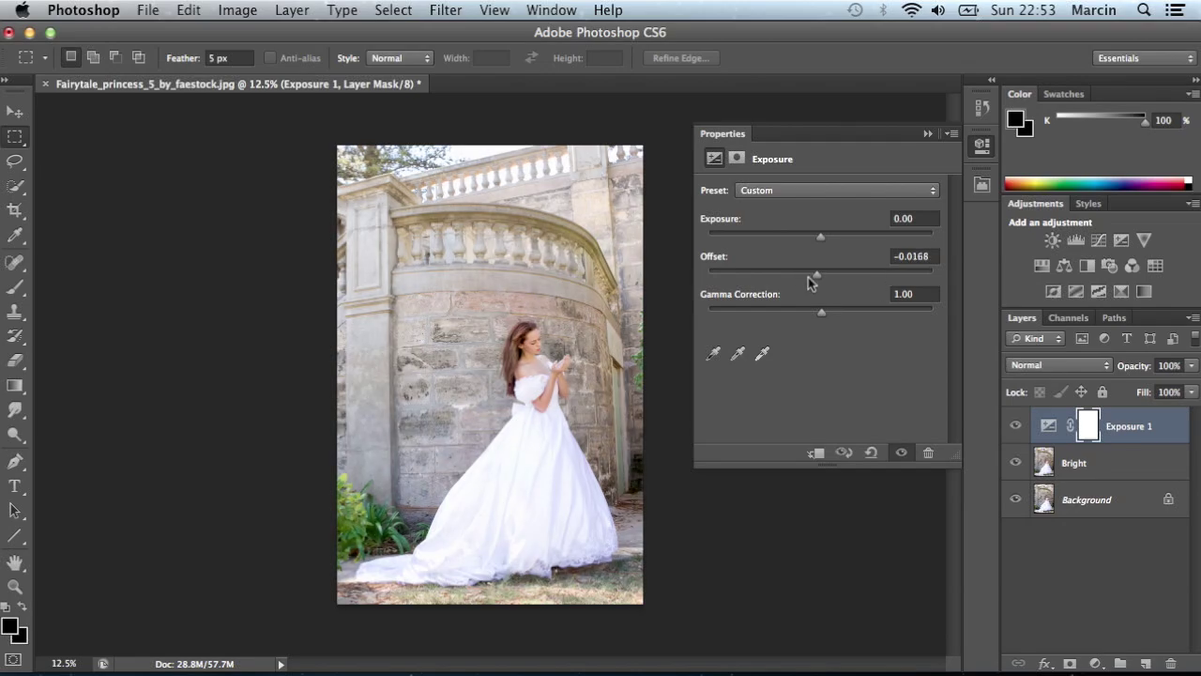
left_click(1014, 425)
left_click(1014, 426)
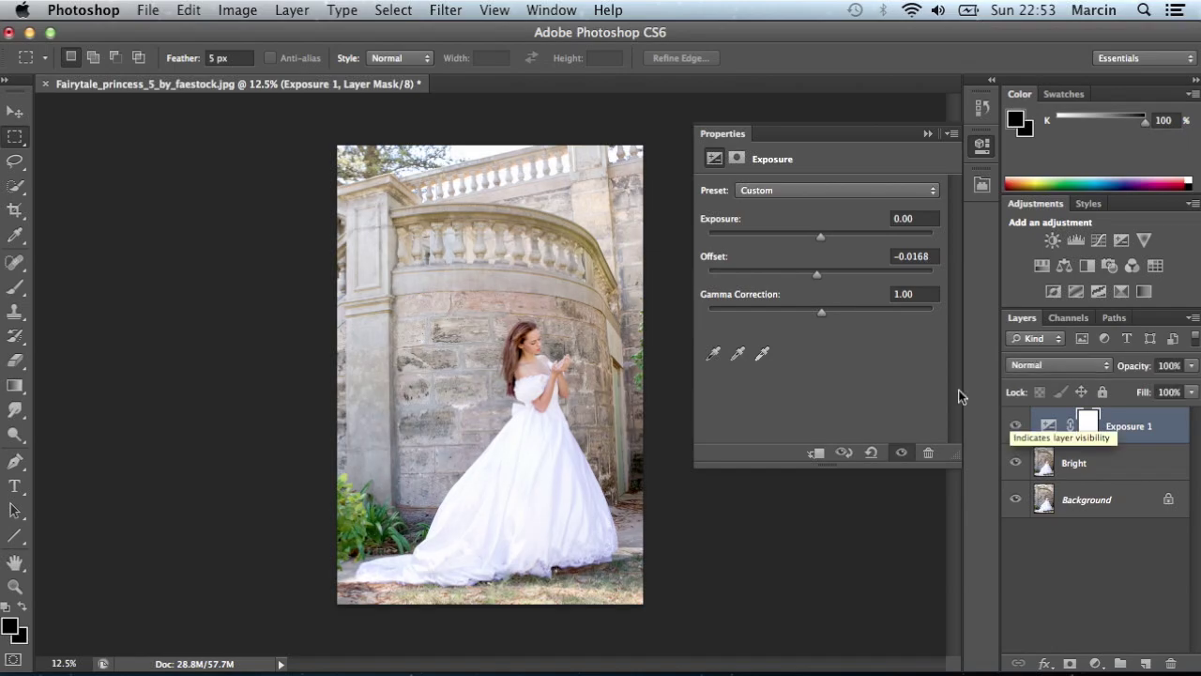
left_click(927, 134)
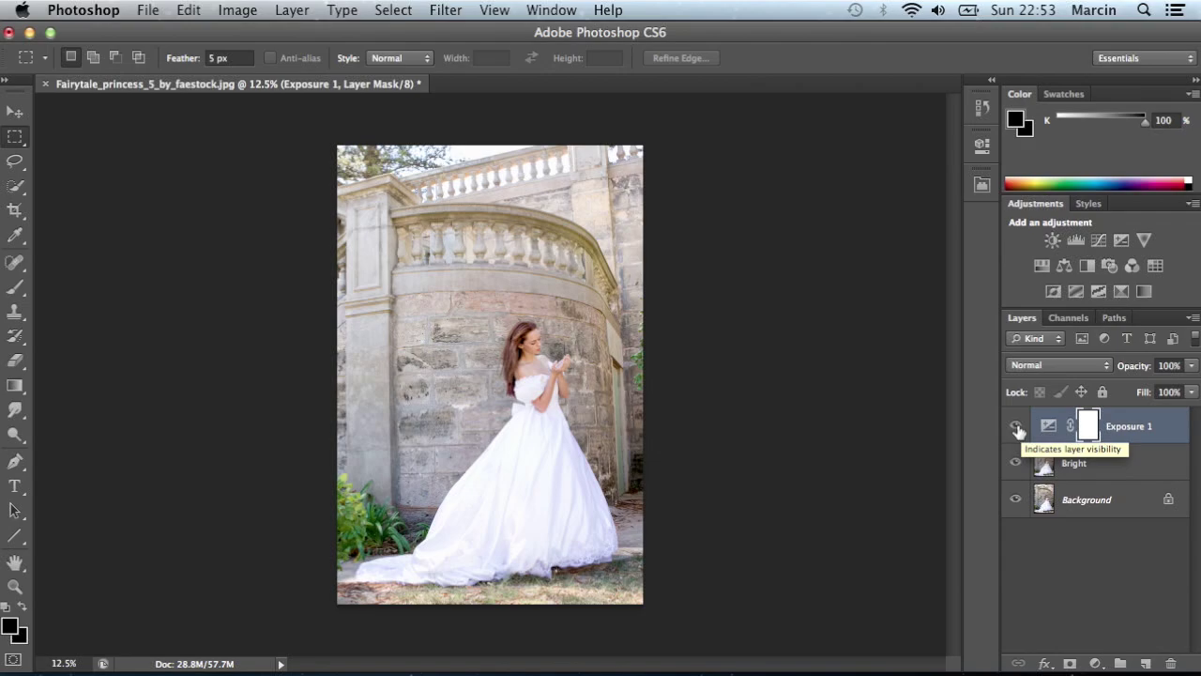
- Add a Curves adjustment with two points, raising the upper point into a gentle S-curve
left_click(1094, 664)
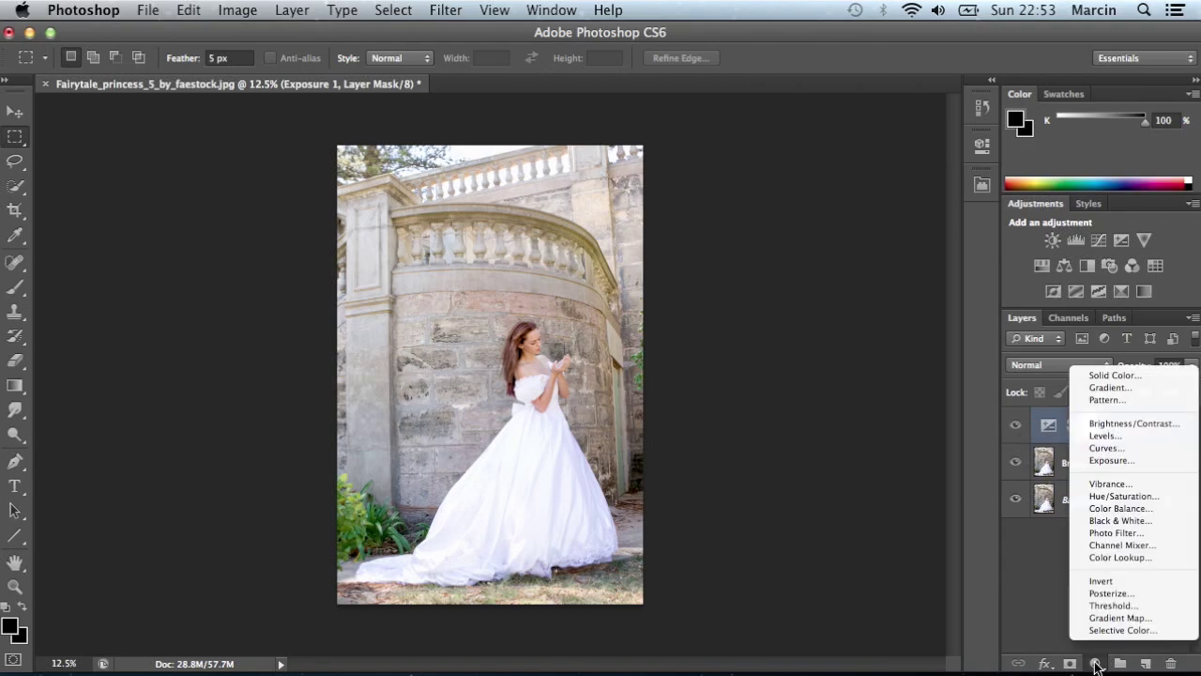
left_click(1110, 448)
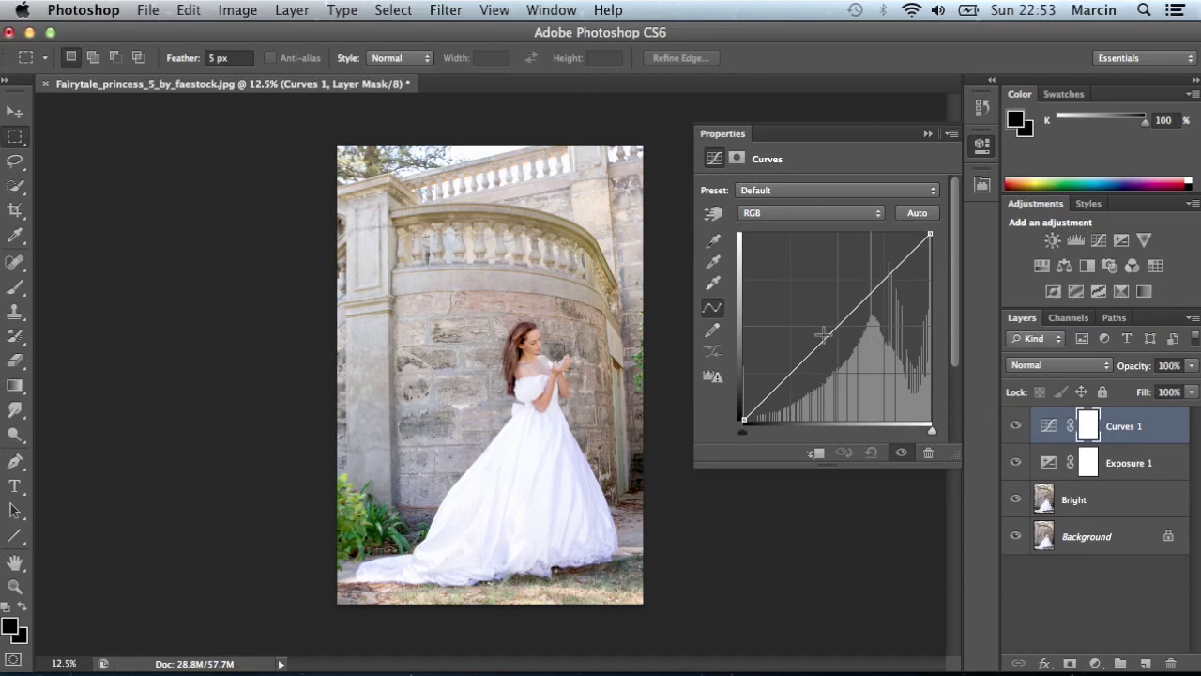
left_click(787, 378)
left_click_drag(786, 378, 791, 380)
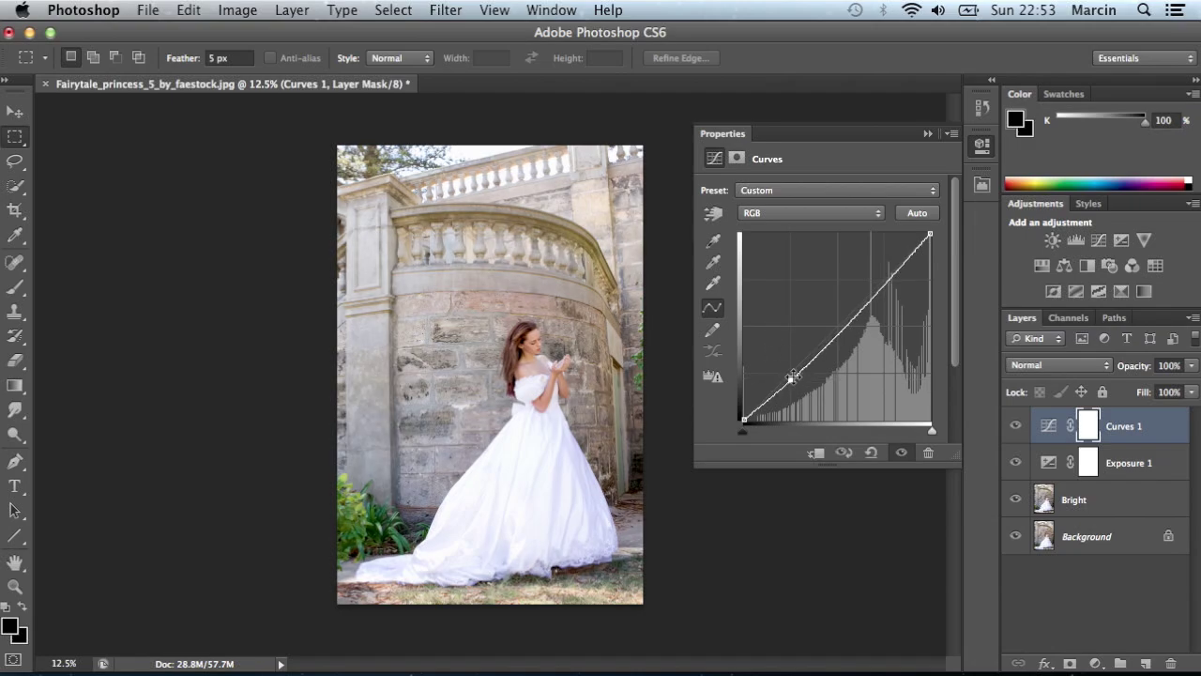
left_click(871, 294)
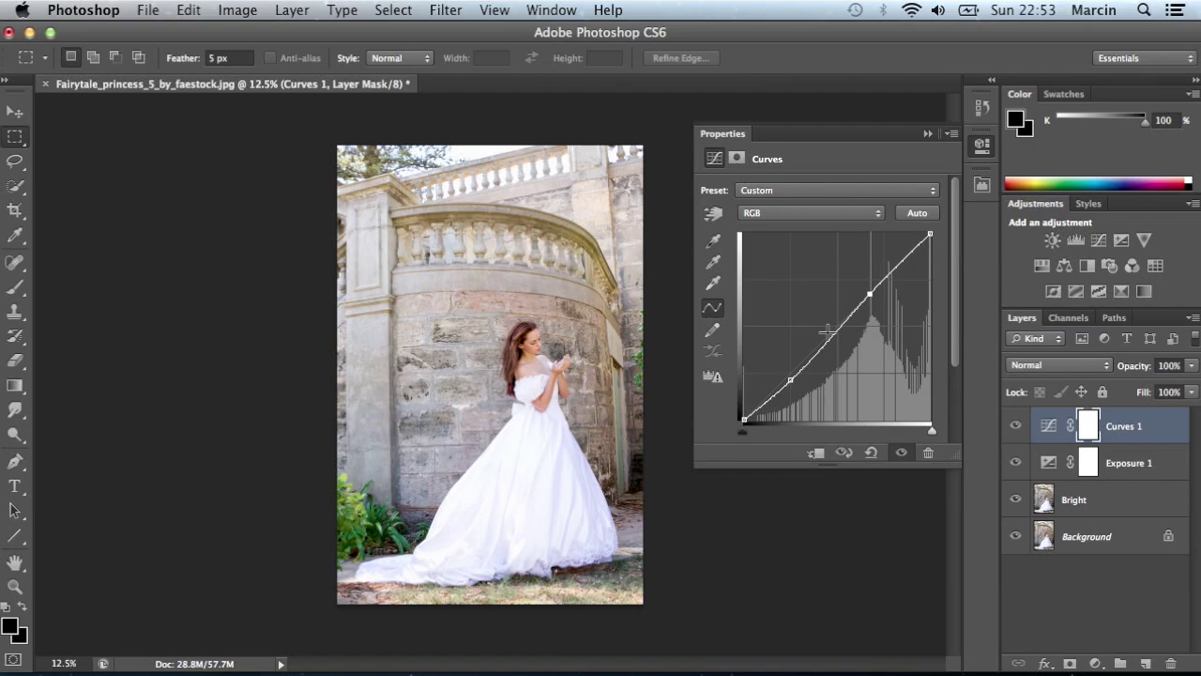
left_click(790, 378)
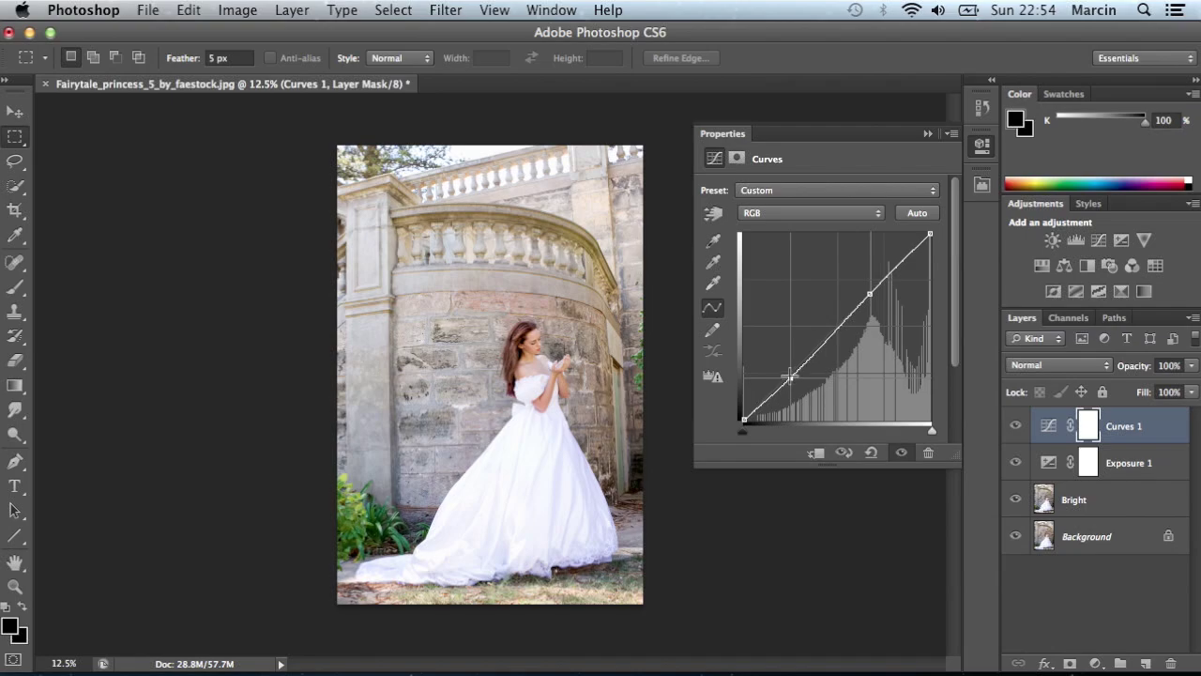
left_click(871, 293)
left_click_drag(871, 289, 871, 288)
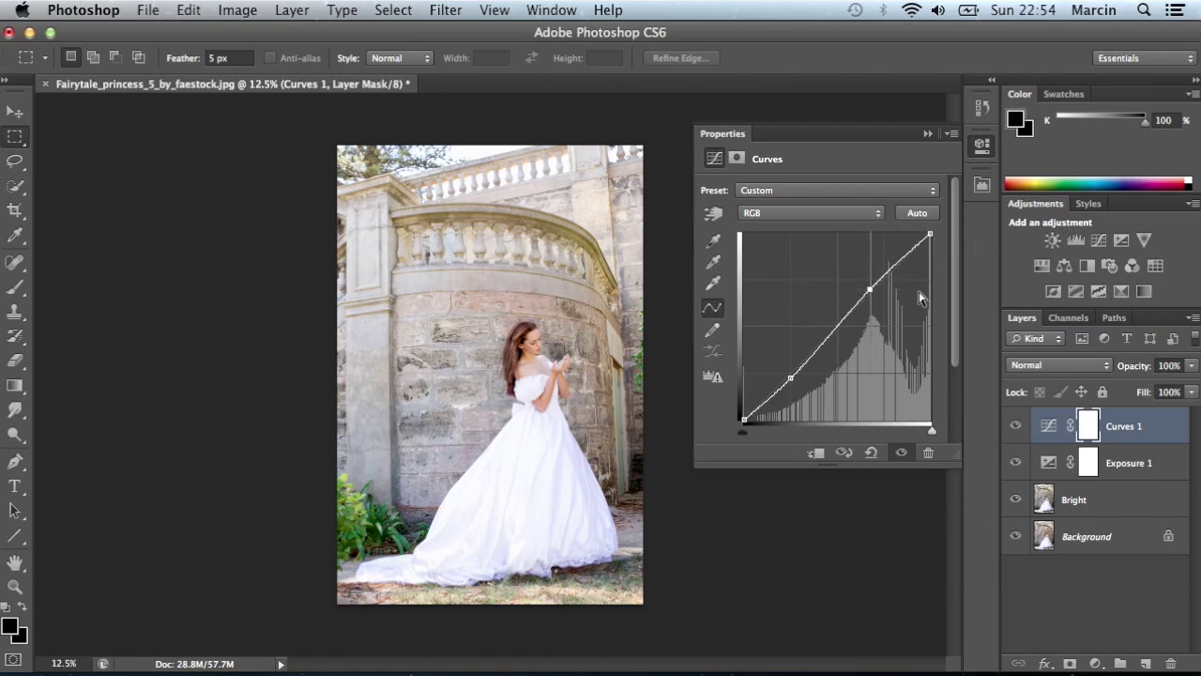
left_click(925, 133)
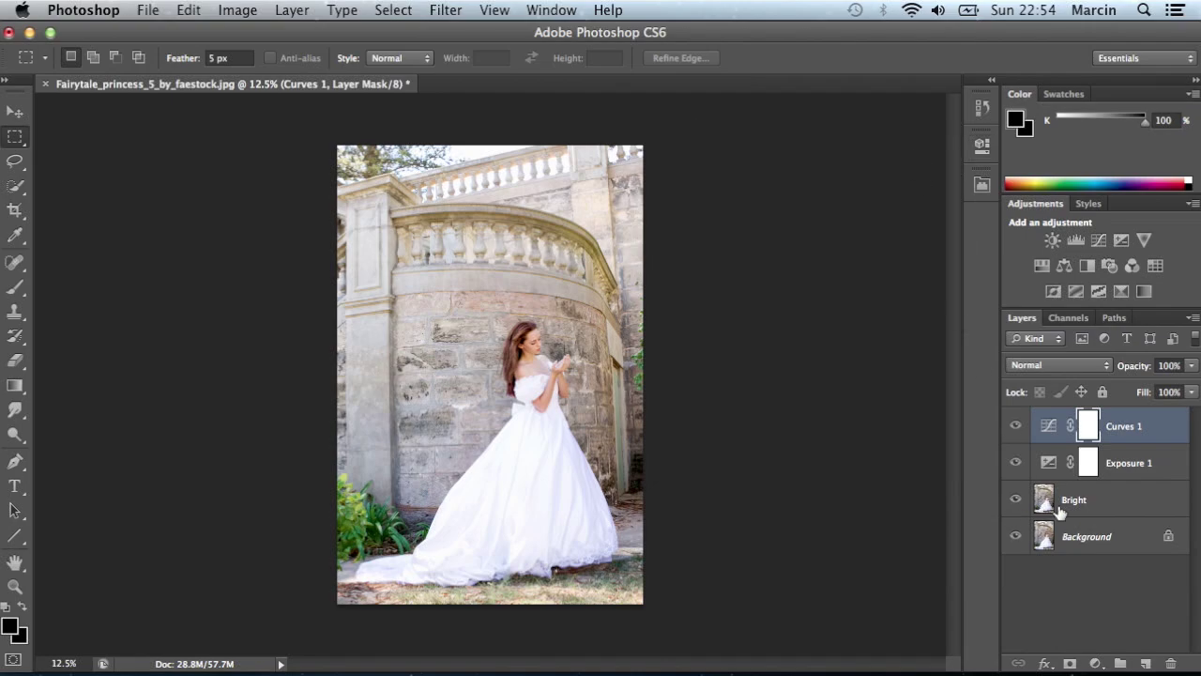
- Add a Vibrance adjustment layer with Vibrance 50 and Saturation 0
left_click(1095, 663)
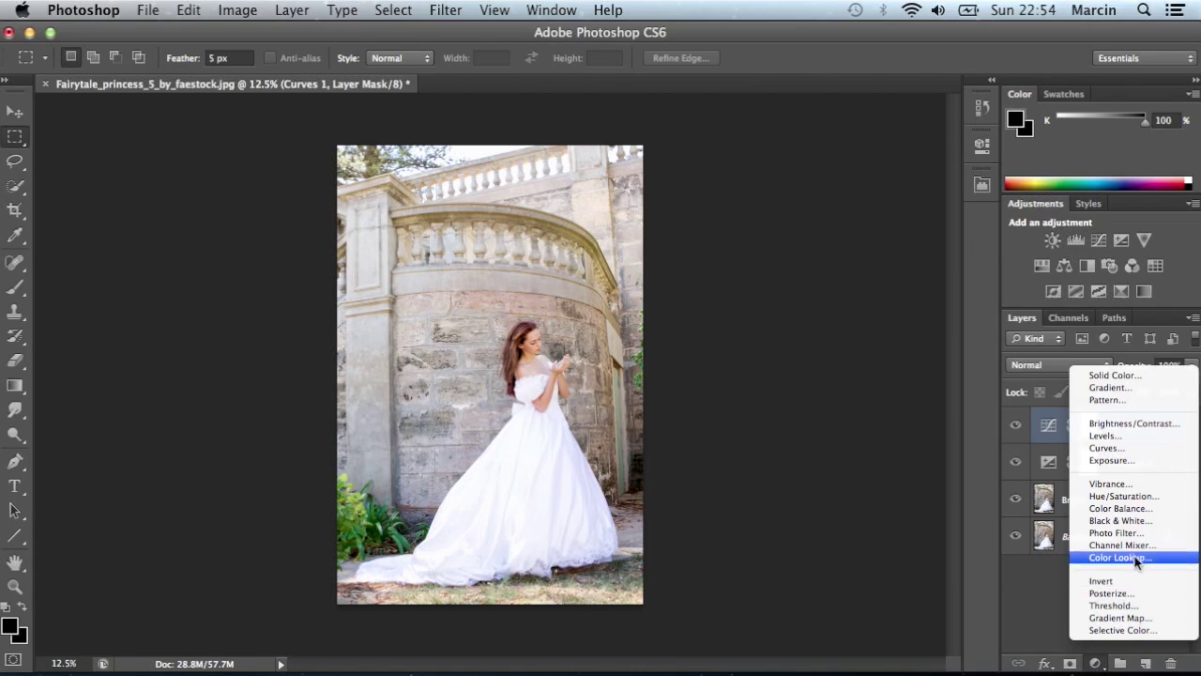
left_click(1122, 484)
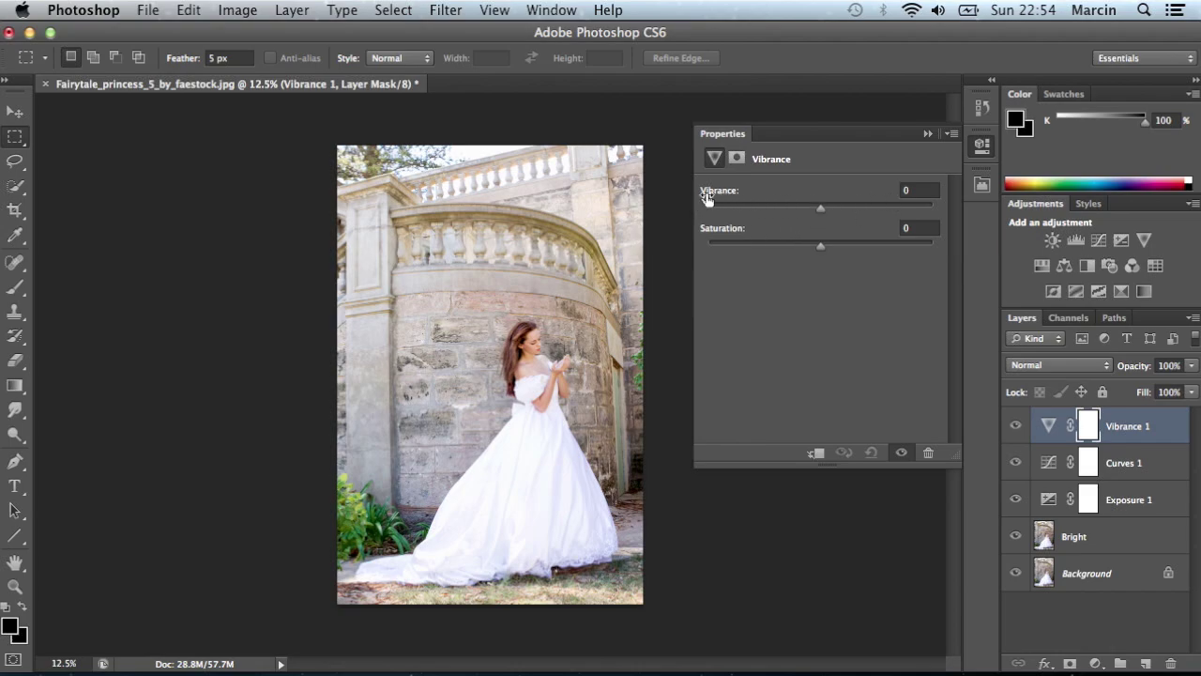
left_click(912, 191)
type("5")
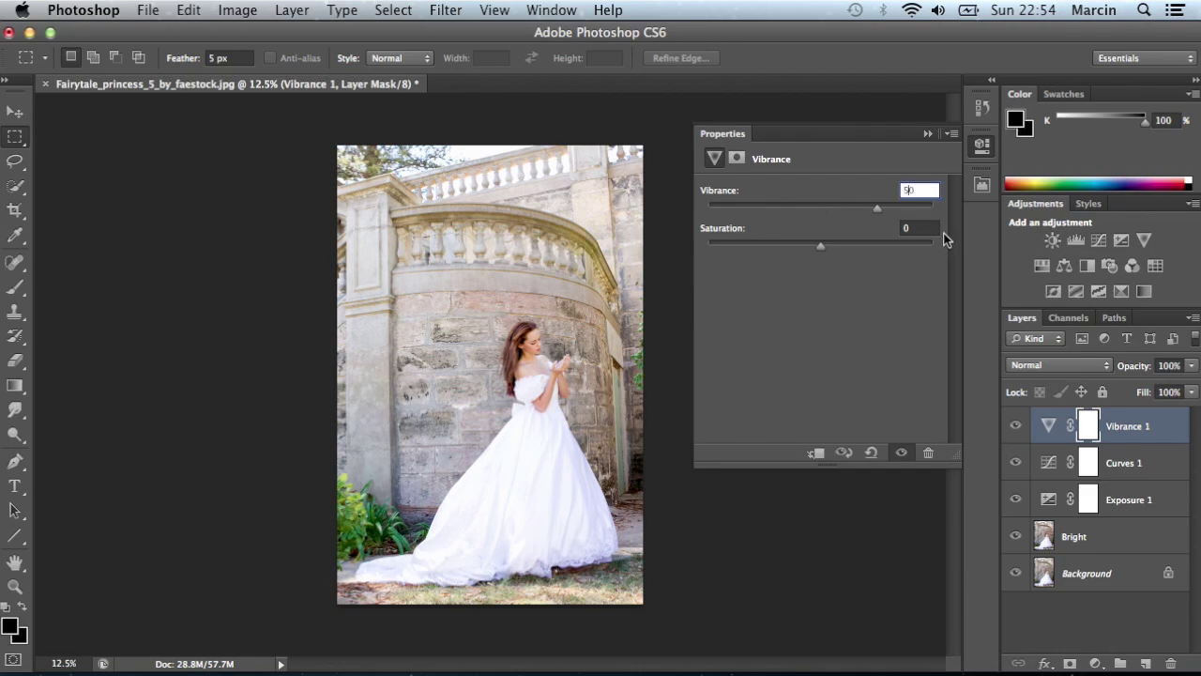
left_click(929, 188)
left_click(917, 229)
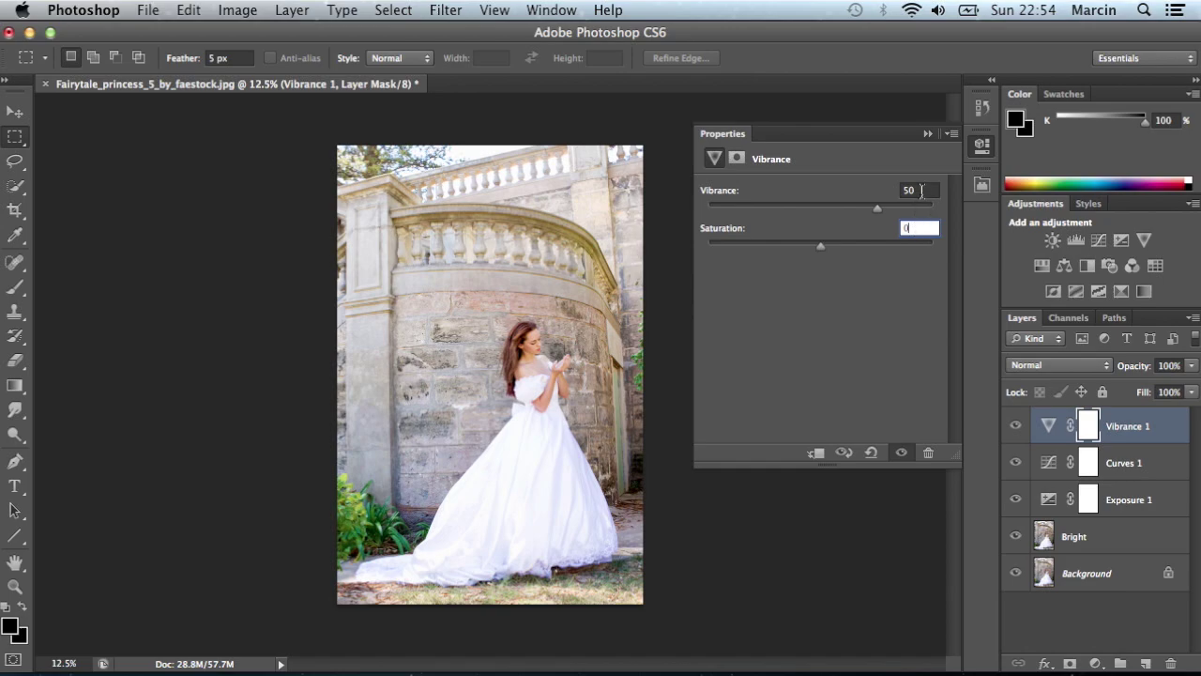
left_click(923, 191)
left_click(927, 133)
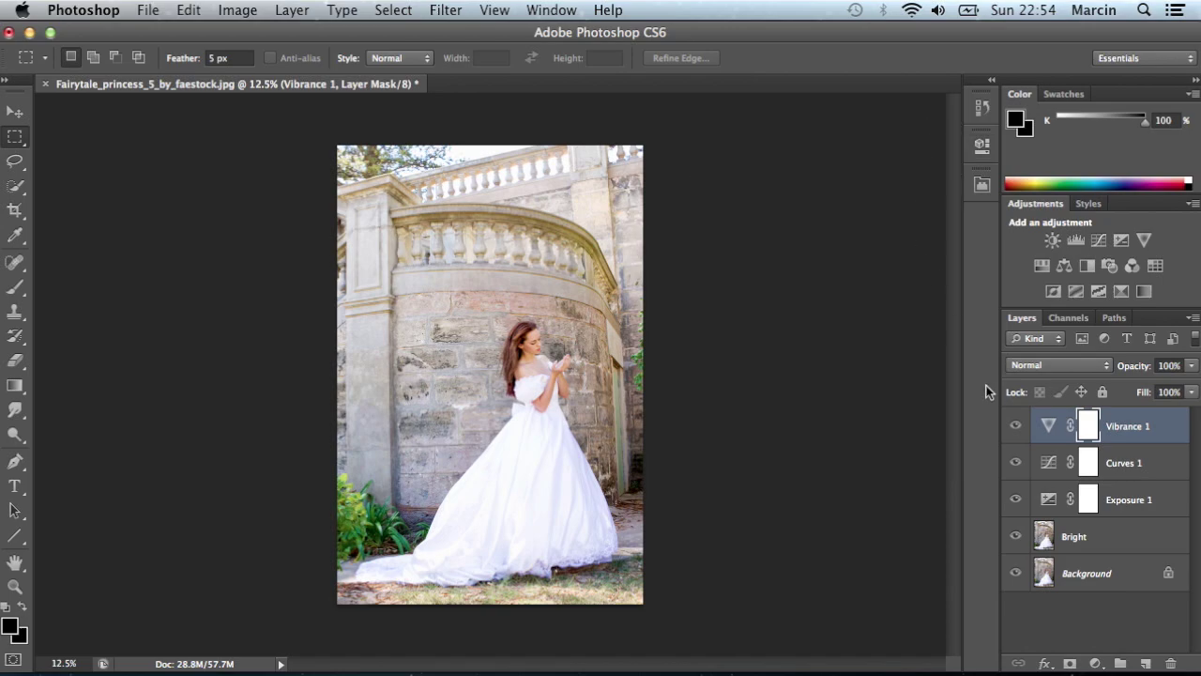
- Add a Gradient Map adjustment layer blended as Soft Light at 40% opacity
left_click(1095, 664)
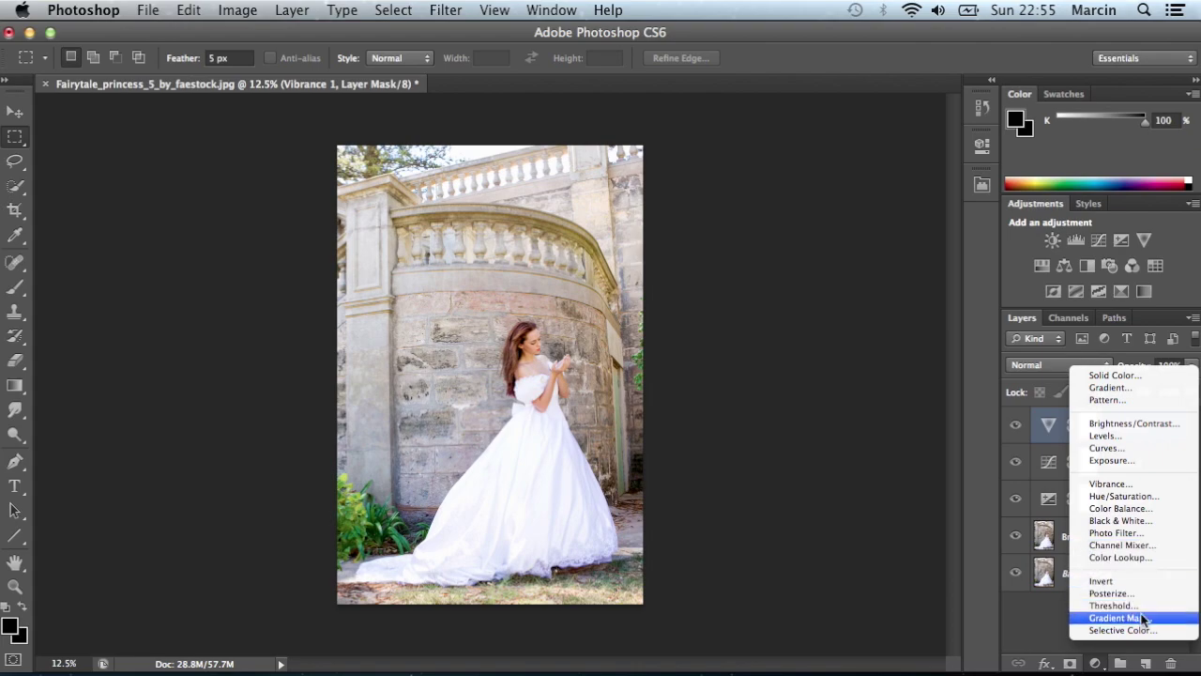
left_click(1117, 617)
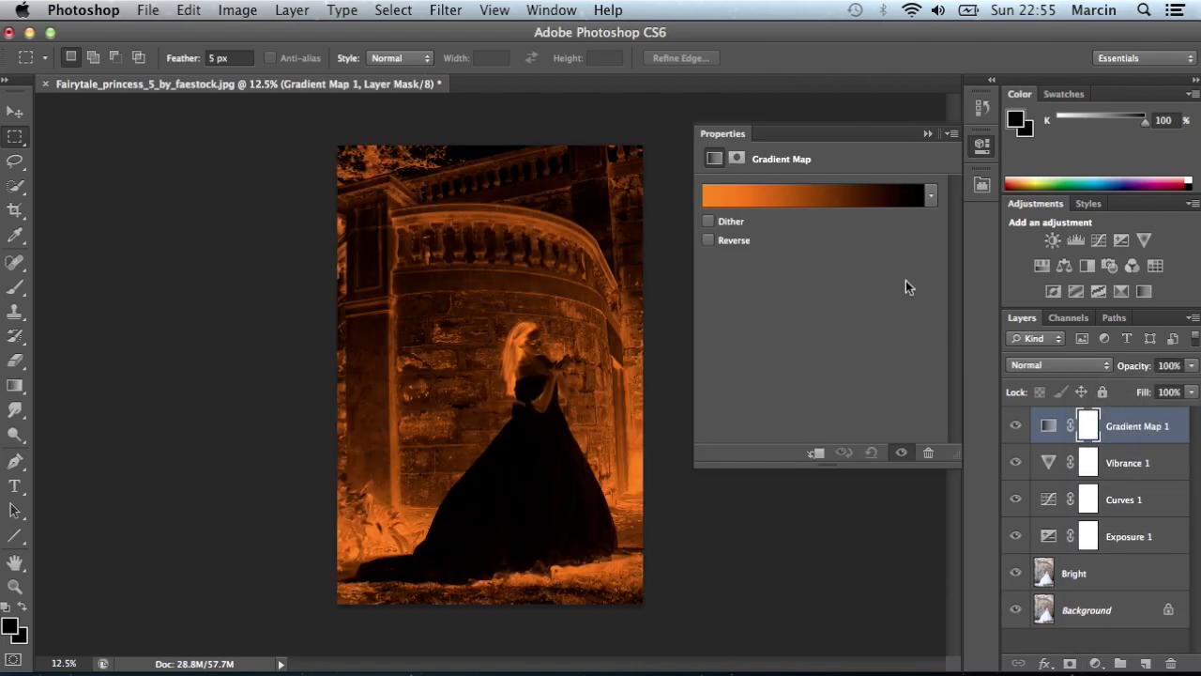
left_click(1075, 367)
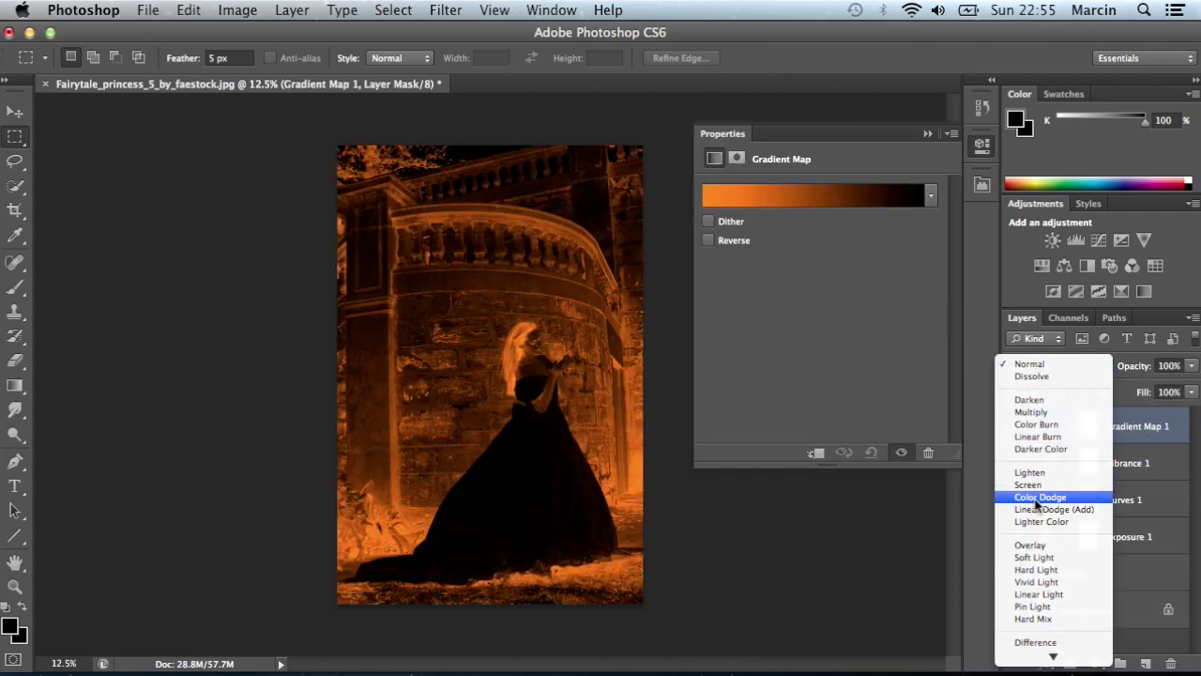
left_click(1049, 558)
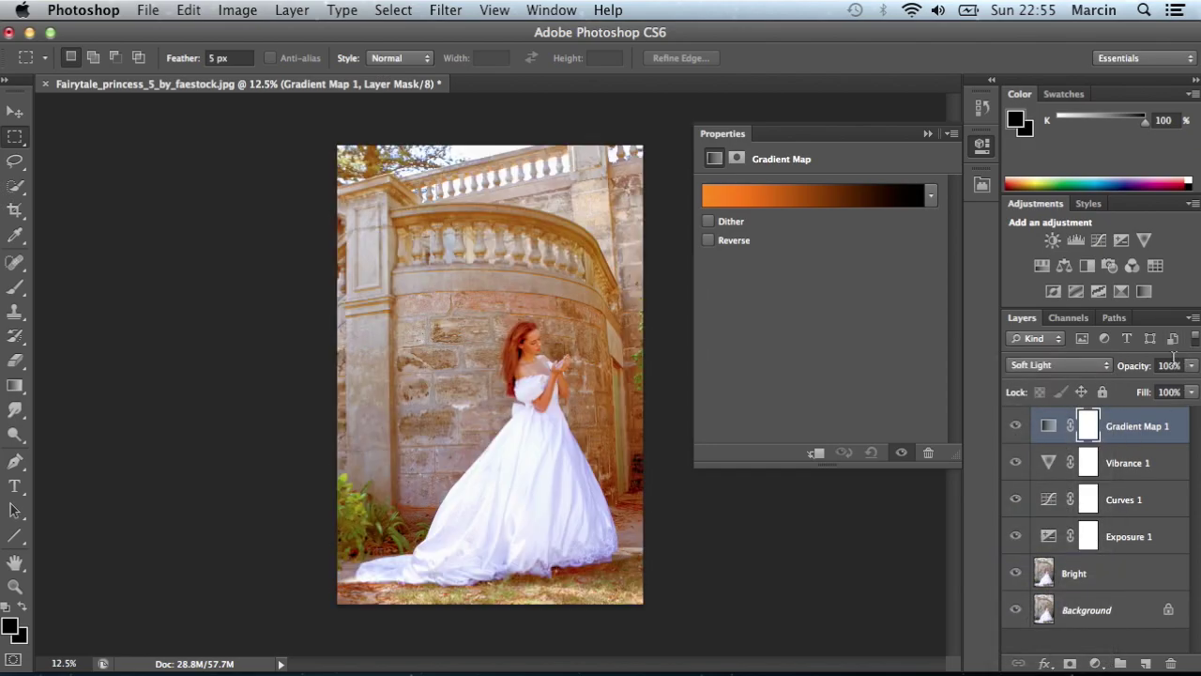
left_click(1160, 365)
type("50")
key("Return")
type("0")
key("Return")
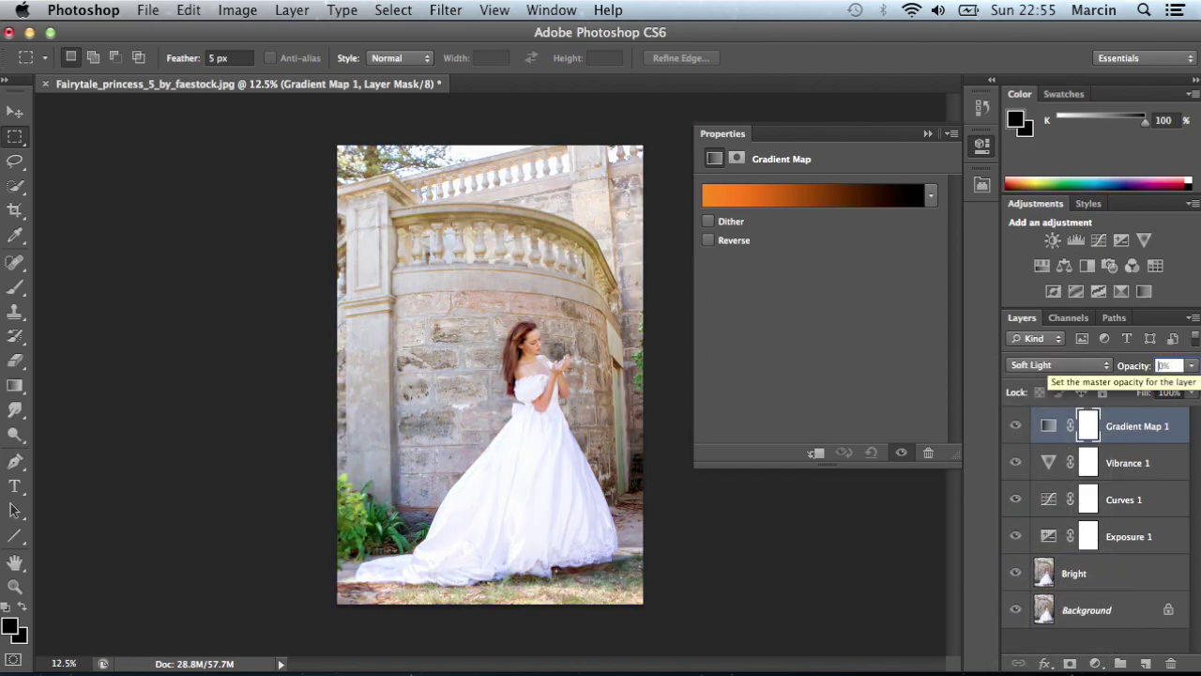
type("40")
key("Return")
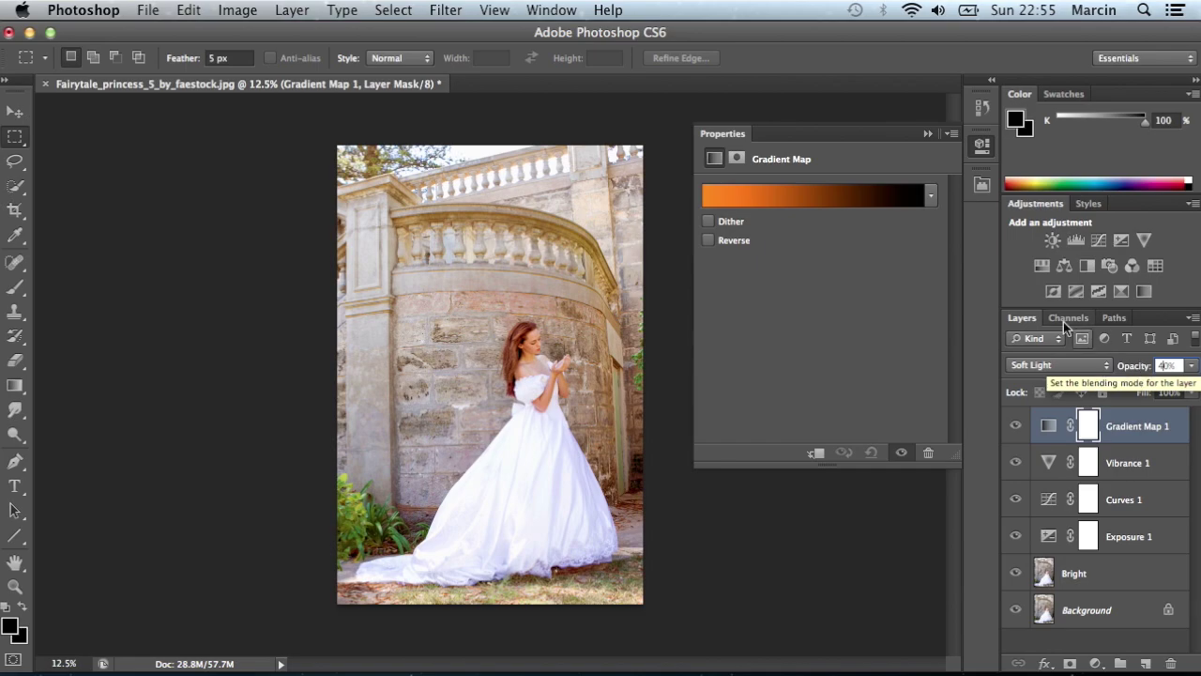
- Compare Gold, Sepia and Selenium gradient presets, ending on Selenium 2
left_click(838, 199)
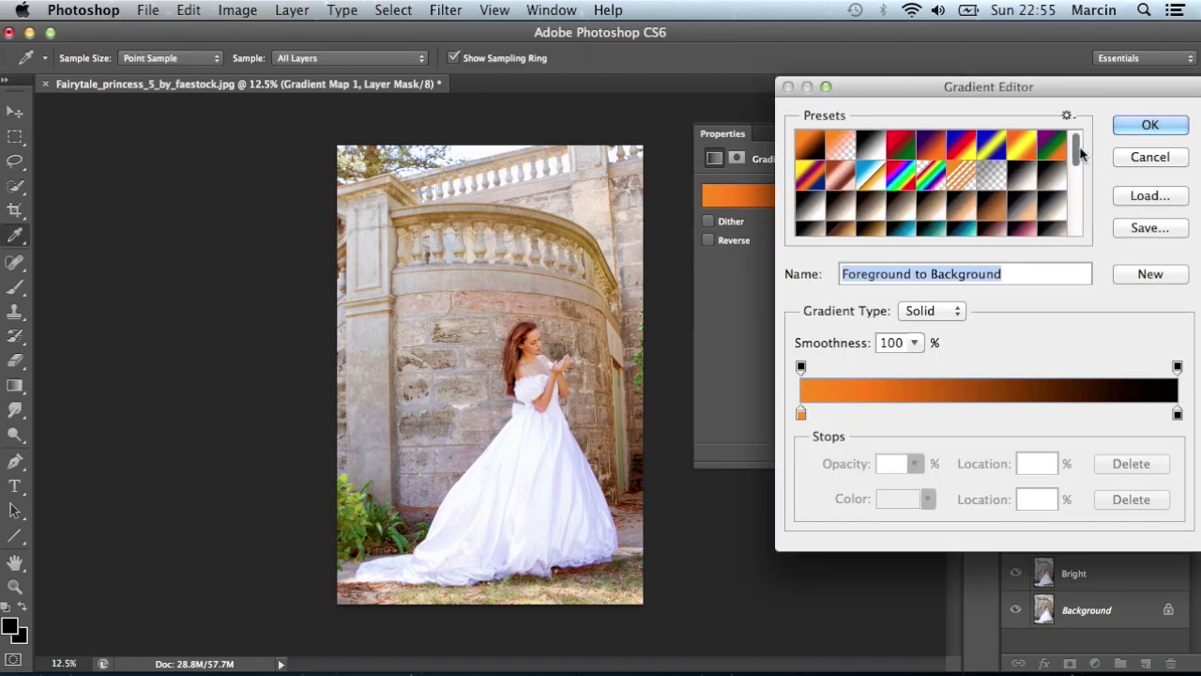
scroll(1081, 153, "down", 2)
scroll(1081, 153, "up", 2)
mouse_move(1076, 152)
left_mouse_down()
mouse_move(1075, 167)
mouse_move(1074, 157)
left_mouse_up()
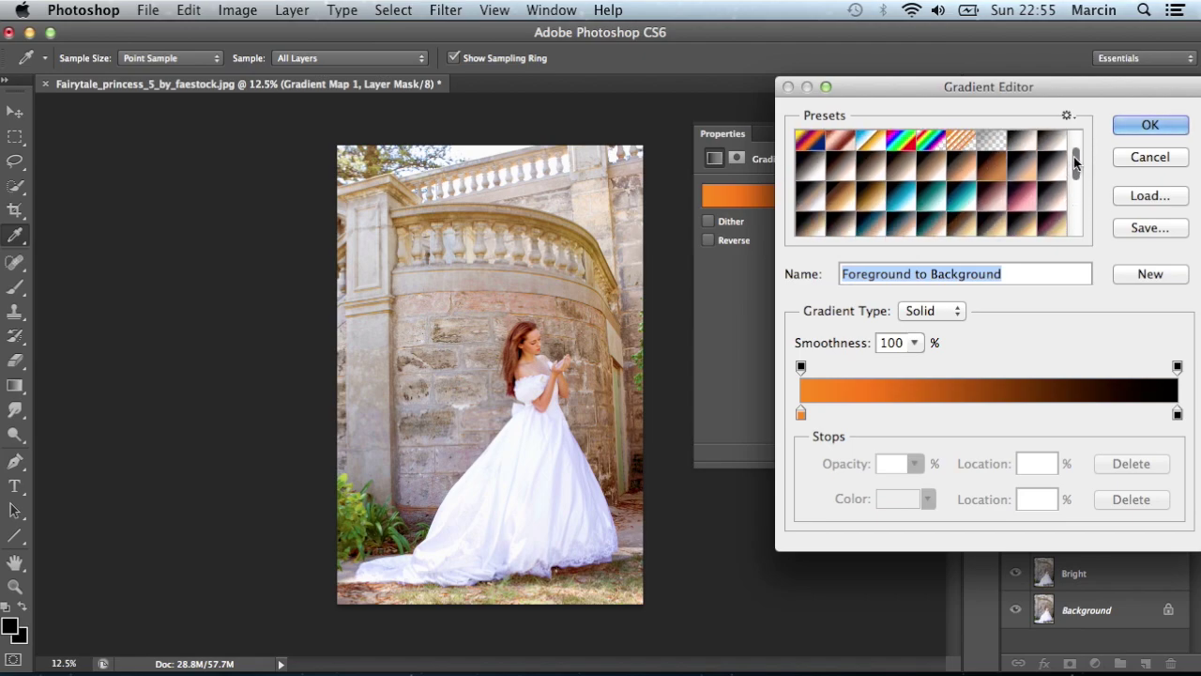
left_click(876, 210)
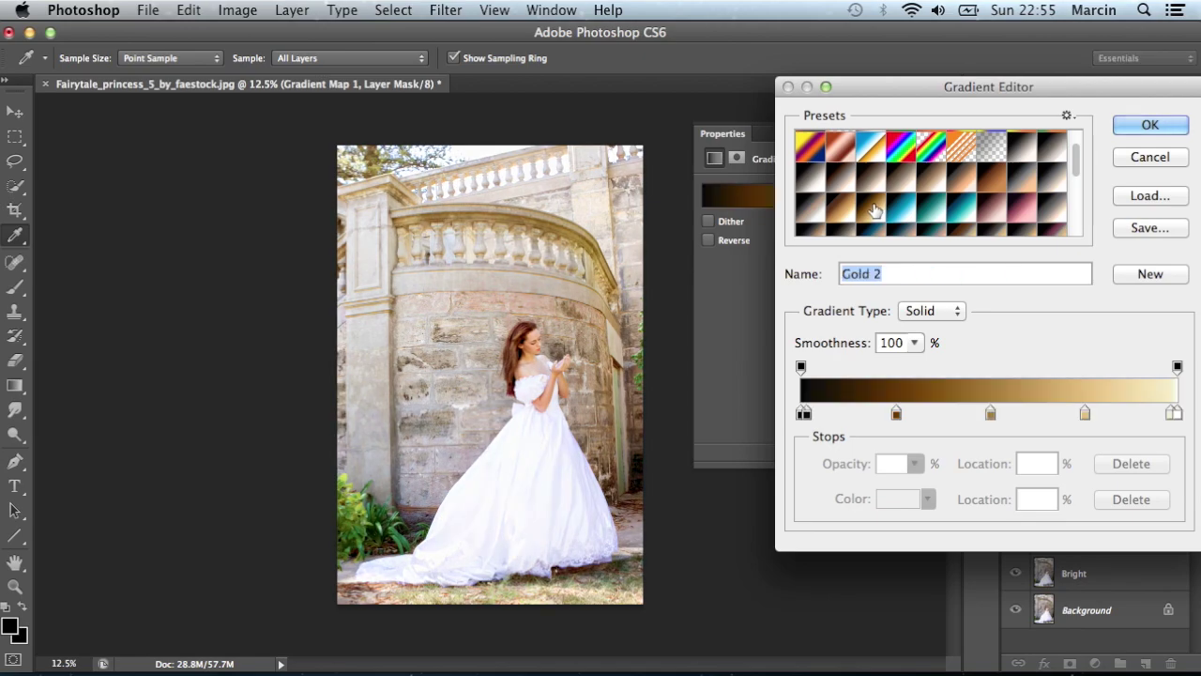
left_click(821, 213)
left_click(876, 213)
left_click(961, 181)
left_click(877, 214)
left_click(850, 212)
left_click(813, 213)
left_click(825, 185)
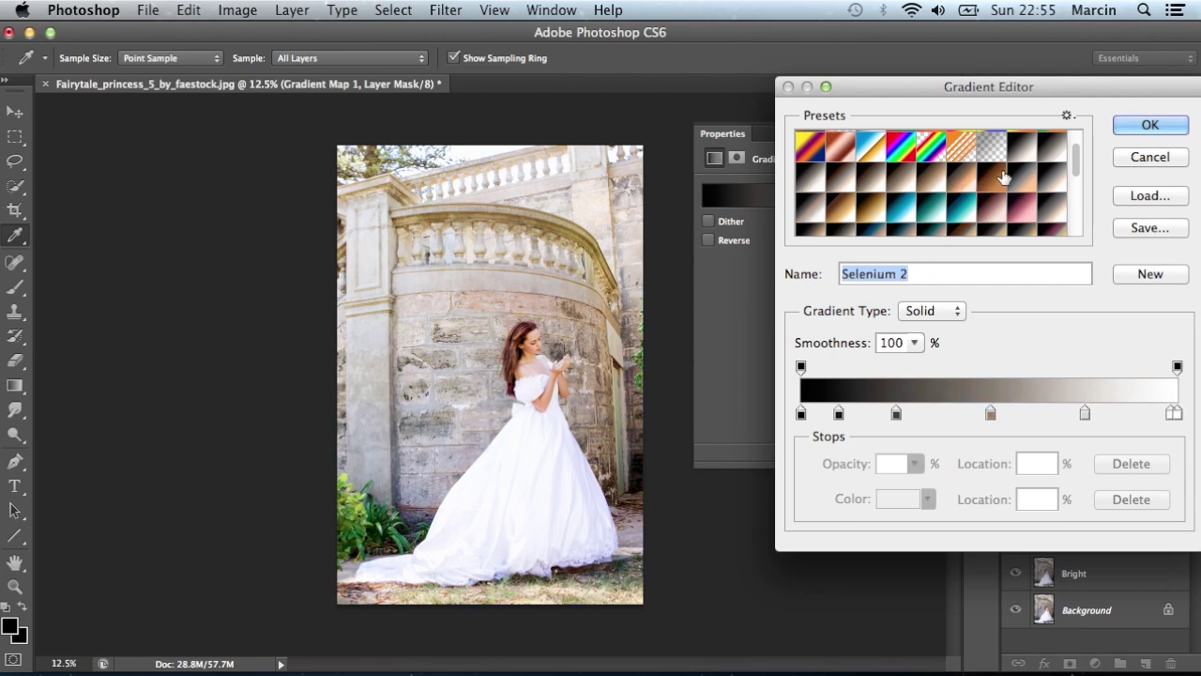
- Bring up the gradient preset options menu
left_click(1067, 116)
left_click(1074, 120)
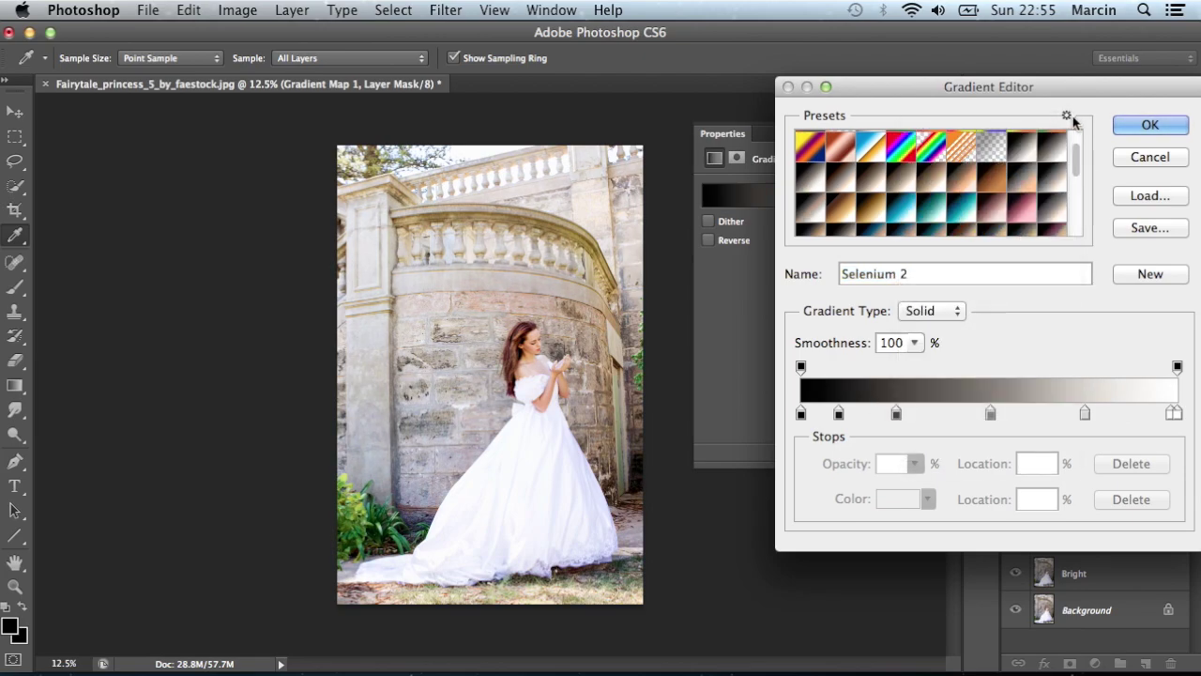
left_click(1072, 120)
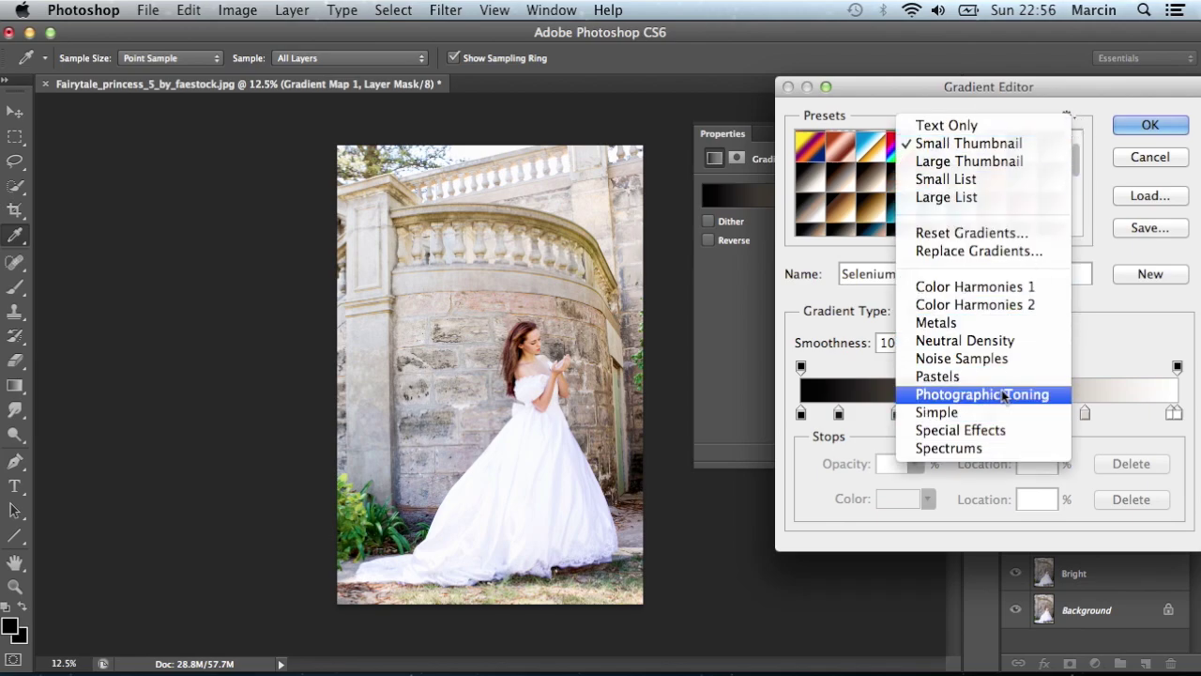
- Bring the Photographic Toning gradient presets into the preset list
left_click(985, 394)
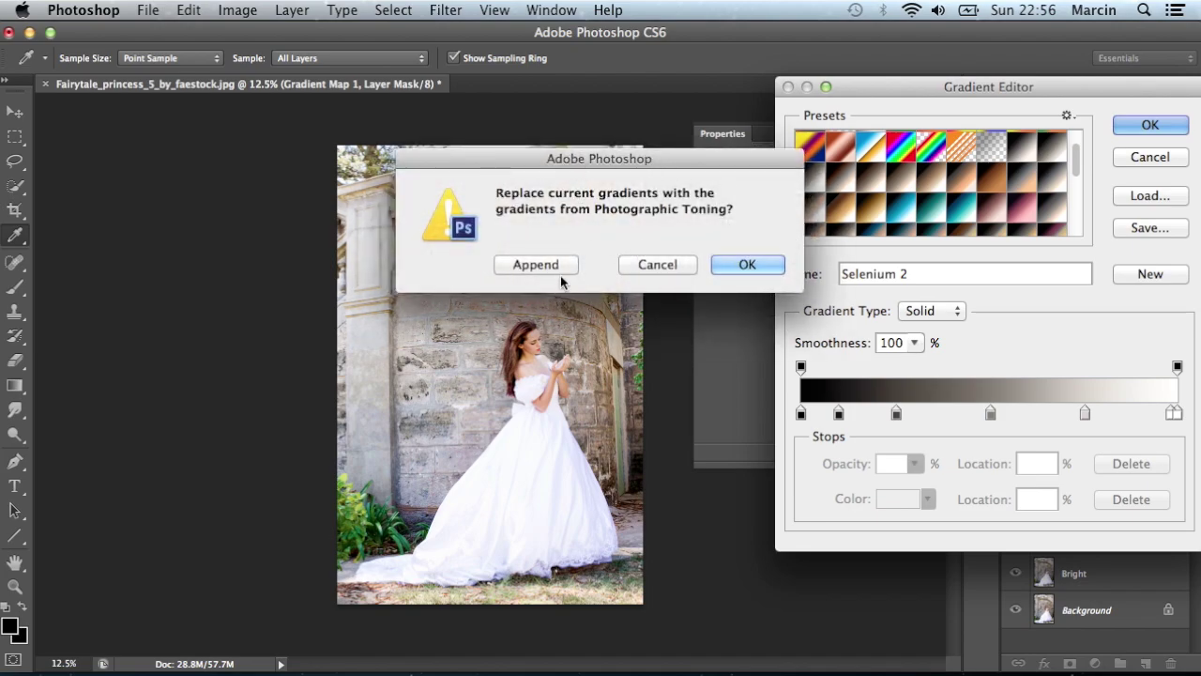
left_click(662, 265)
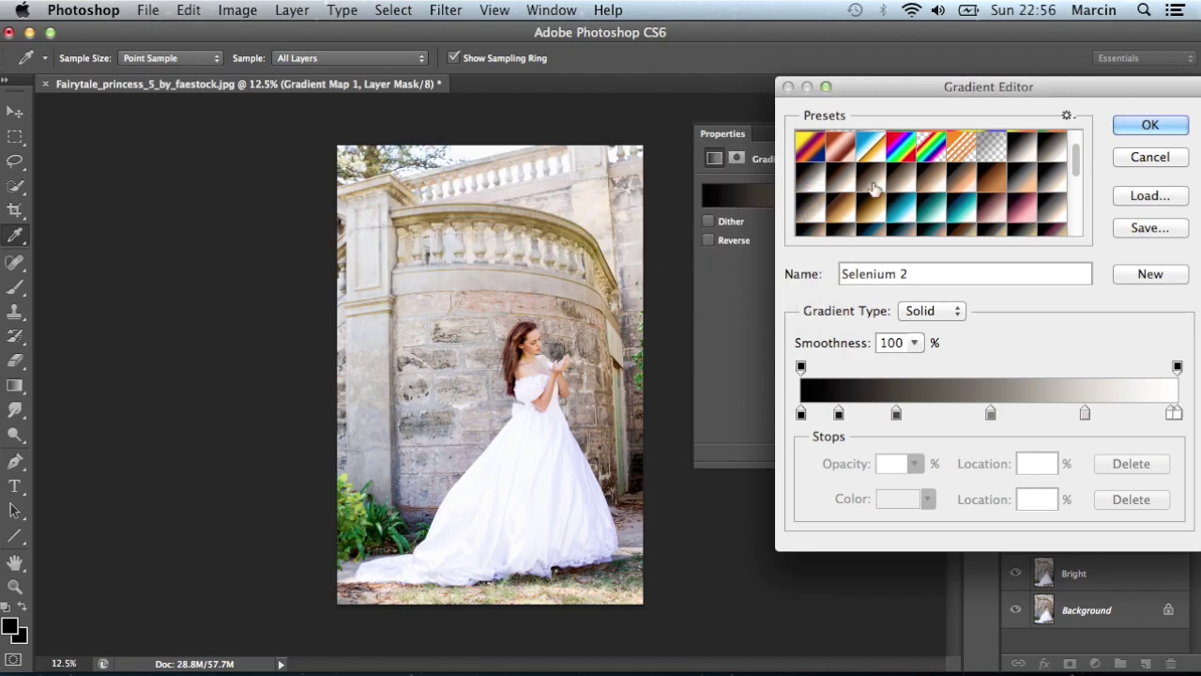
mouse_move(1078, 169)
left_mouse_down()
mouse_move(1078, 192)
mouse_move(1080, 159)
left_mouse_up()
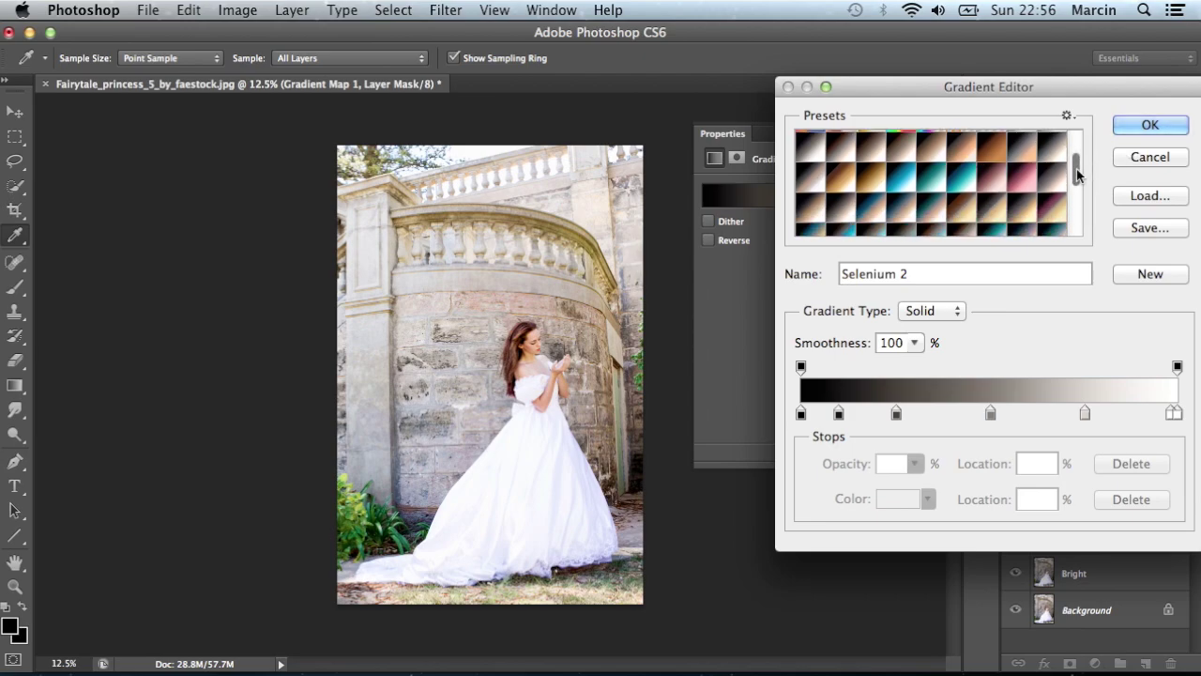
scroll(880, 141, "up", 2)
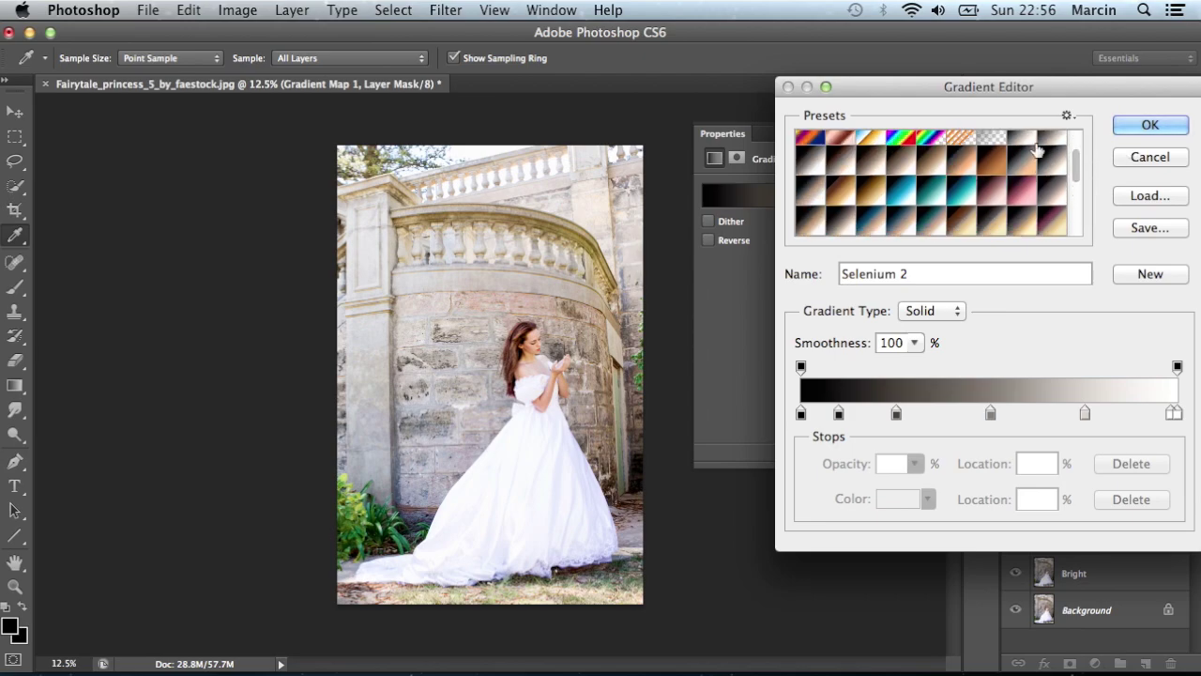
- Compare Sepia Antique, Gold 1 and Gold 2 presets, settling on Sepia 5
left_click(982, 169)
left_click(973, 169)
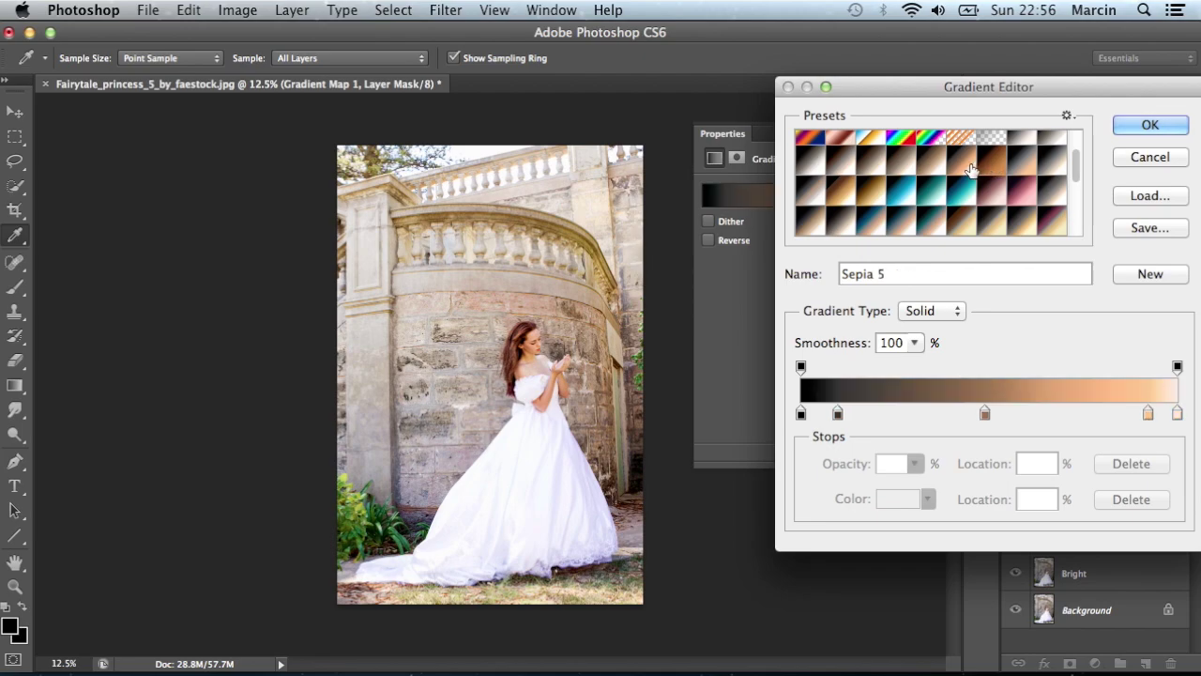
left_click(838, 191)
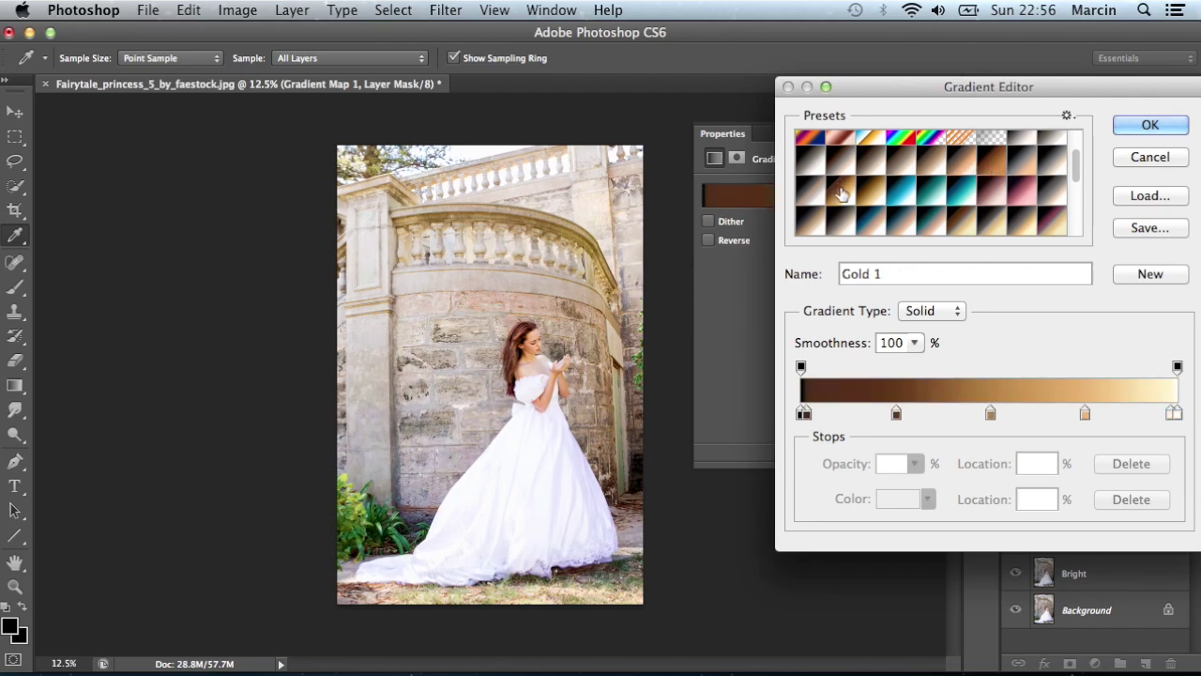
left_click(873, 196)
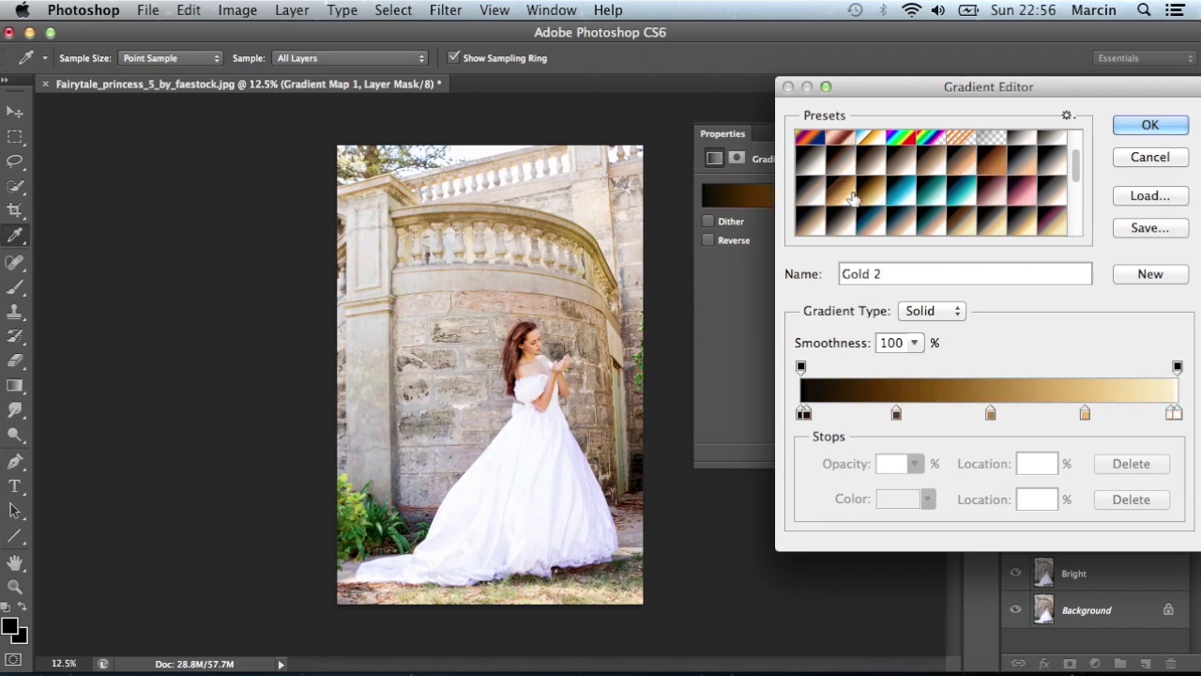
left_click(850, 197)
left_click(969, 170)
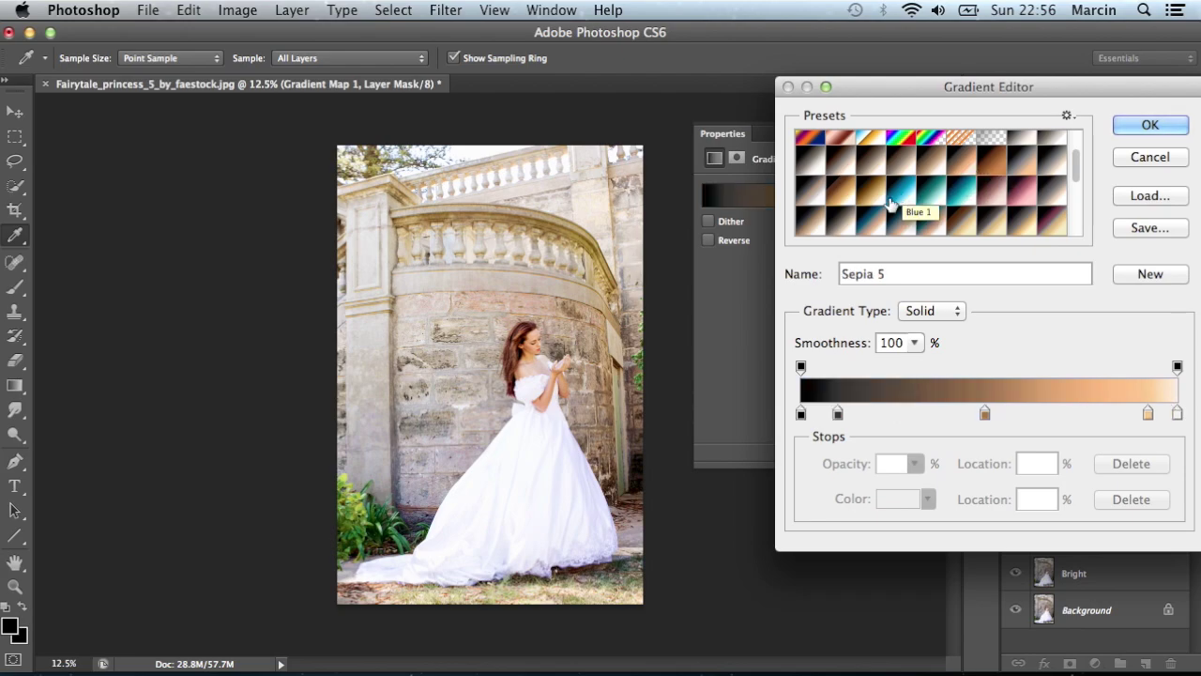
left_click(844, 197)
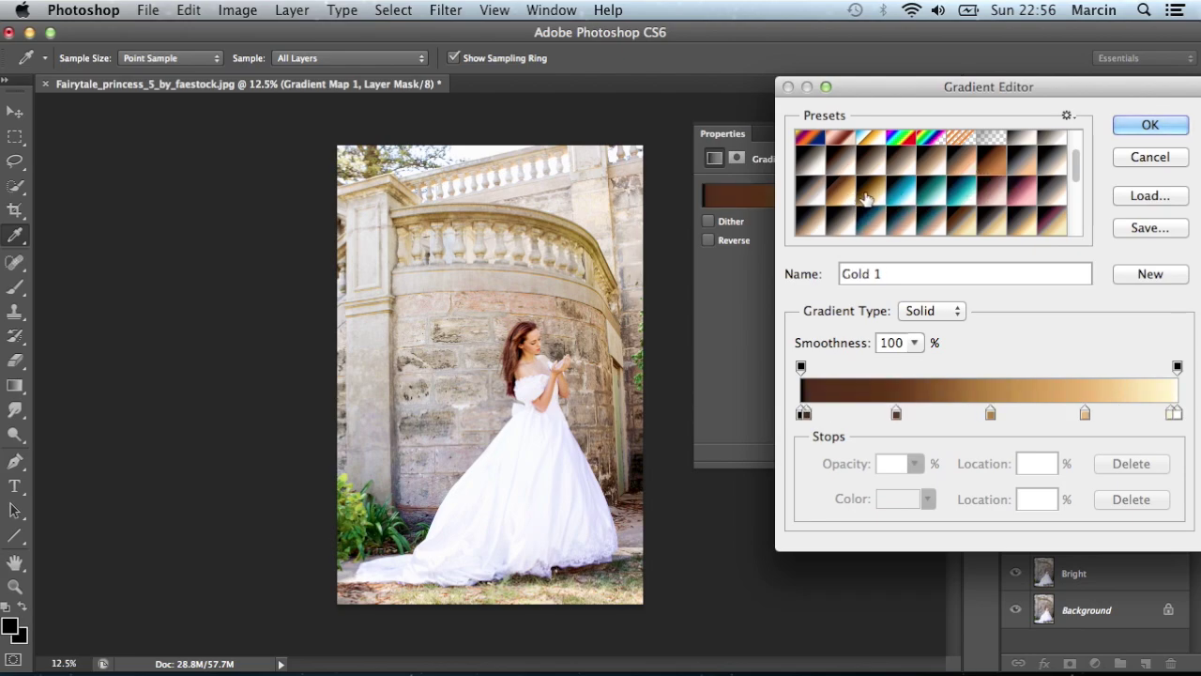
left_click(867, 198)
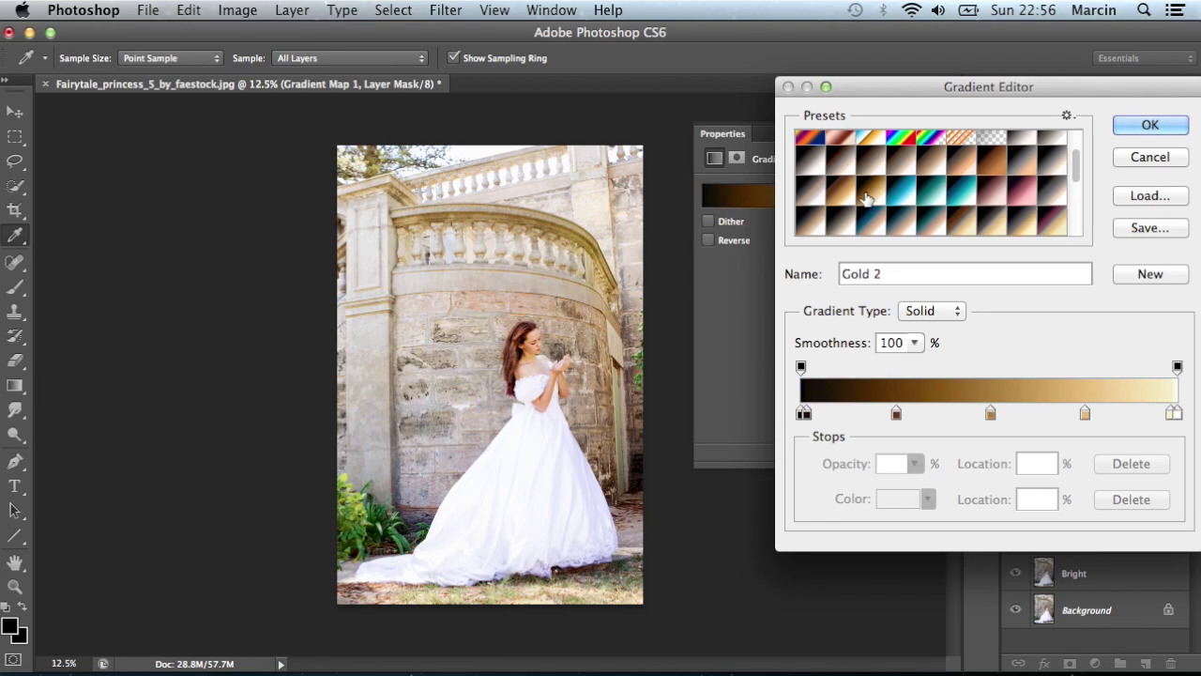
left_click(968, 172)
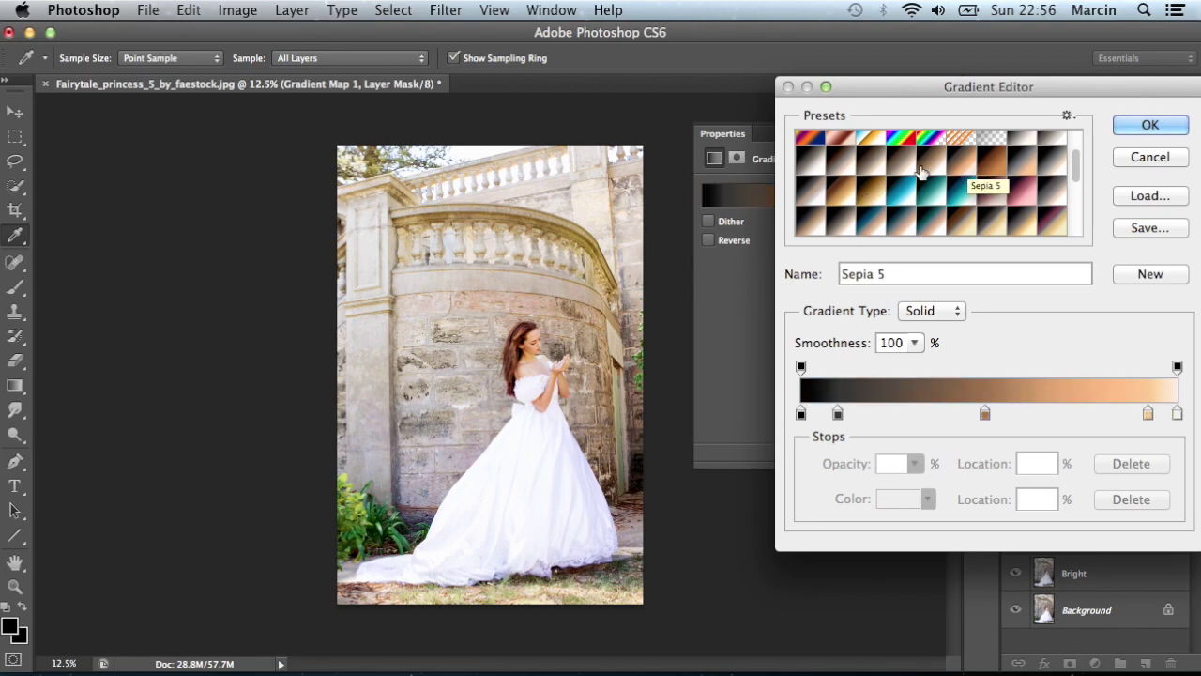
left_click(839, 194)
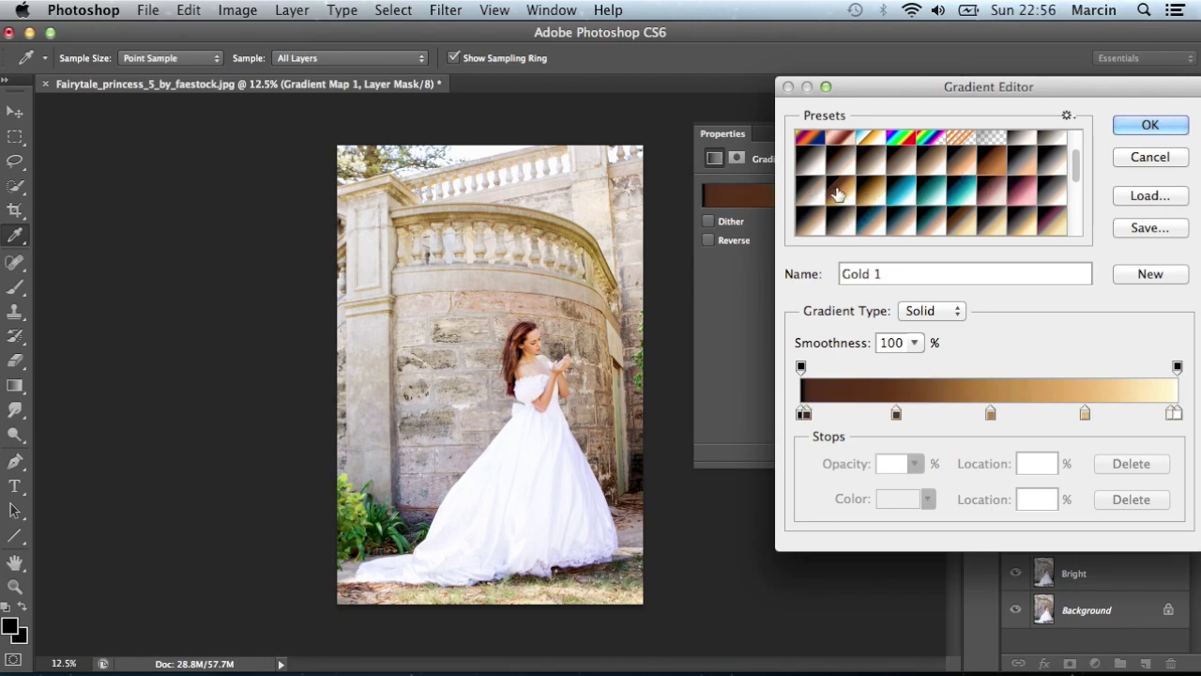
left_click(969, 166)
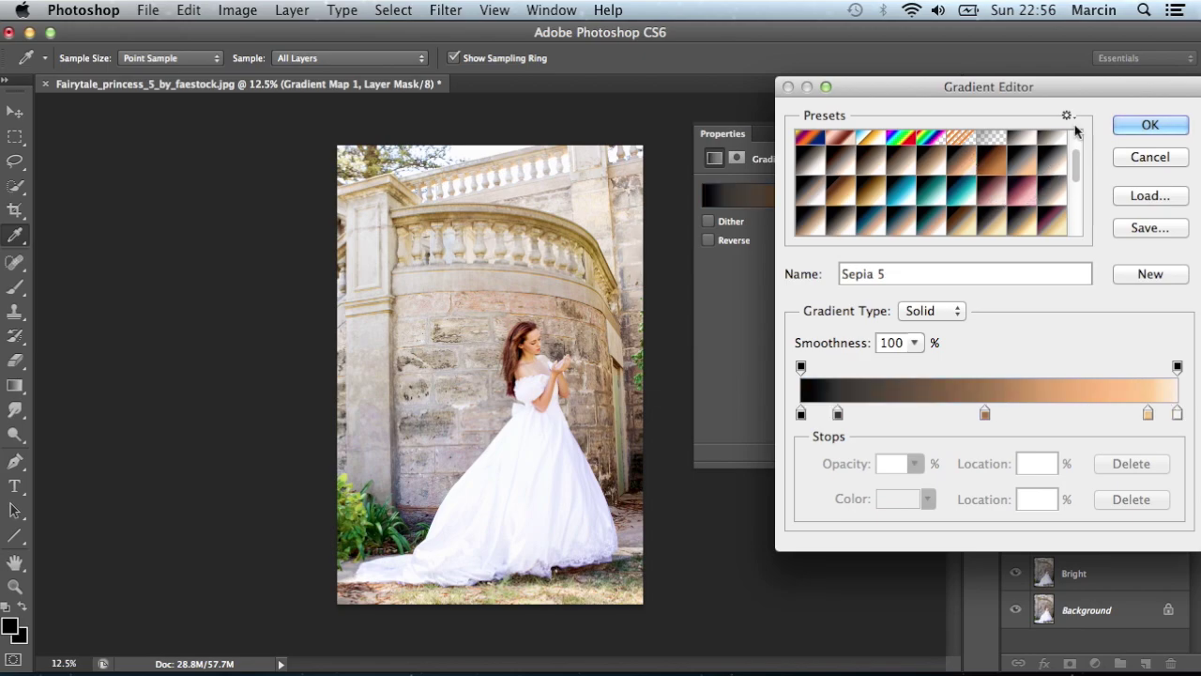
- Accept the Sepia 5 gradient, keep 40% opacity, and stamp visible layers into Layer 1
left_click(1121, 123)
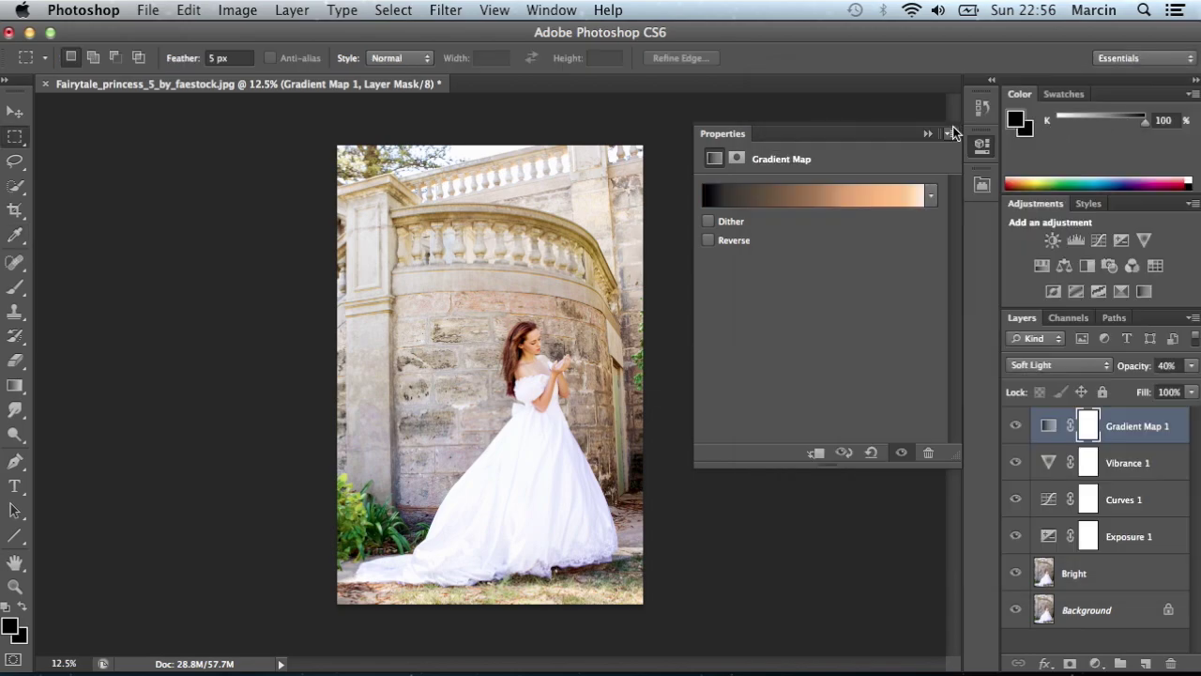
left_click(928, 133)
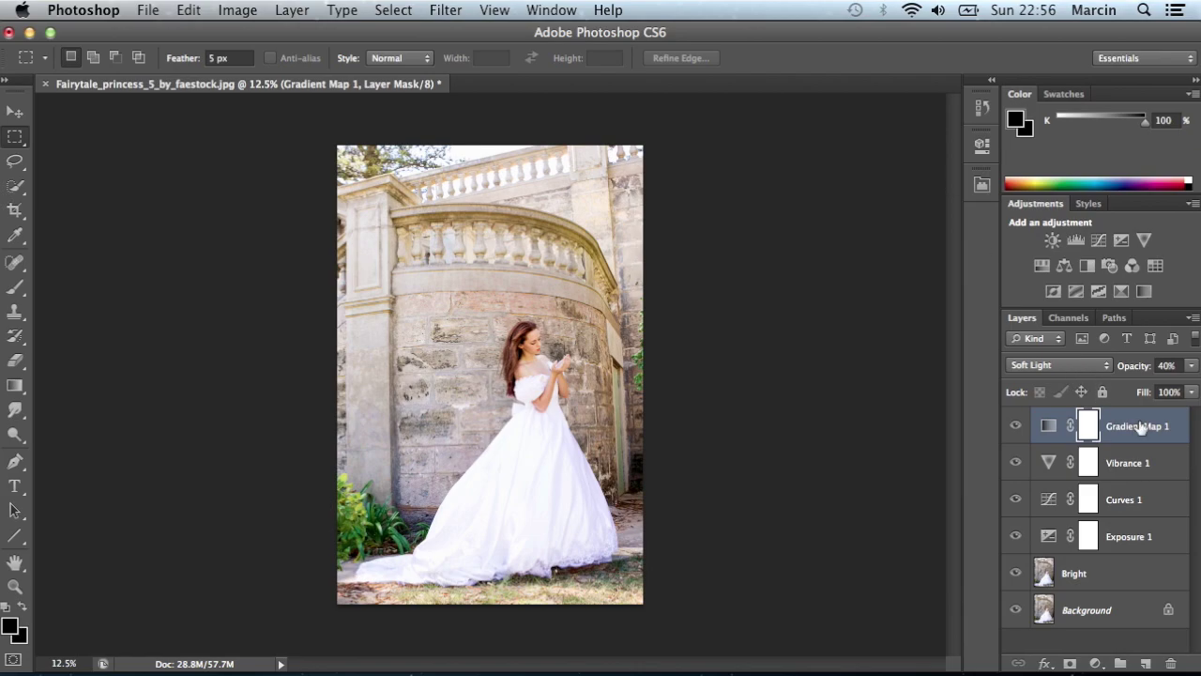
left_click(1163, 365)
key("Return")
key("super+alt+shift+e")
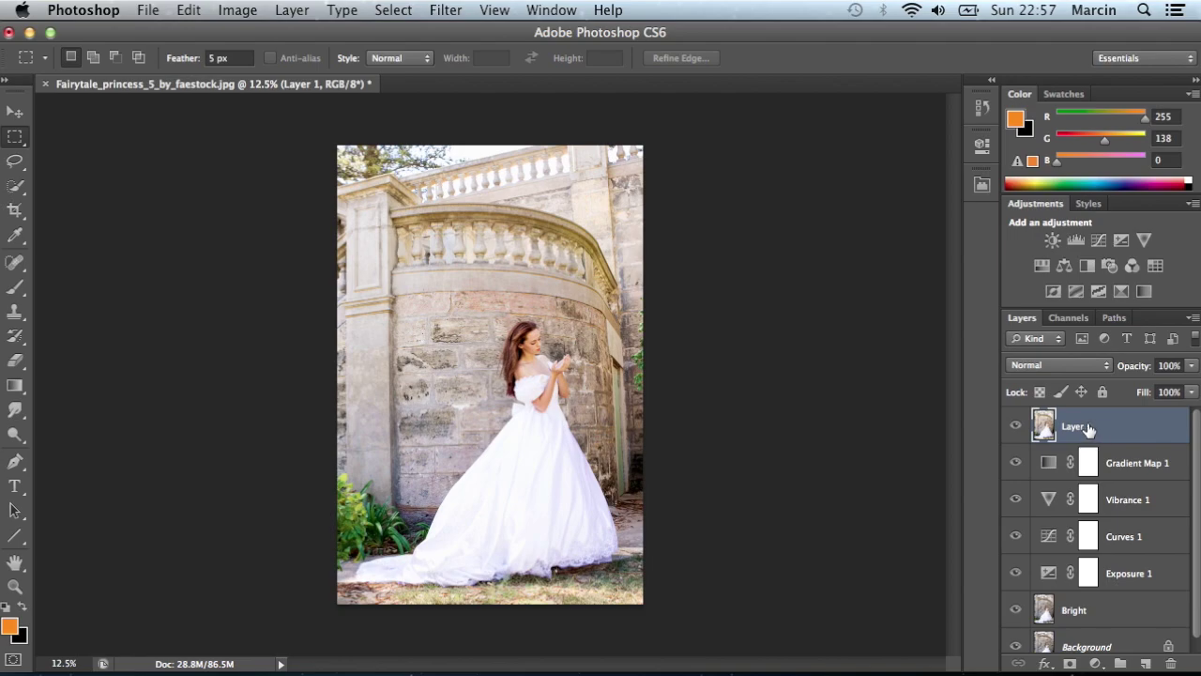
- Convert Layer 1 to a smart object and apply Lens Correction with Vignette Amount -100
right_click(1086, 422)
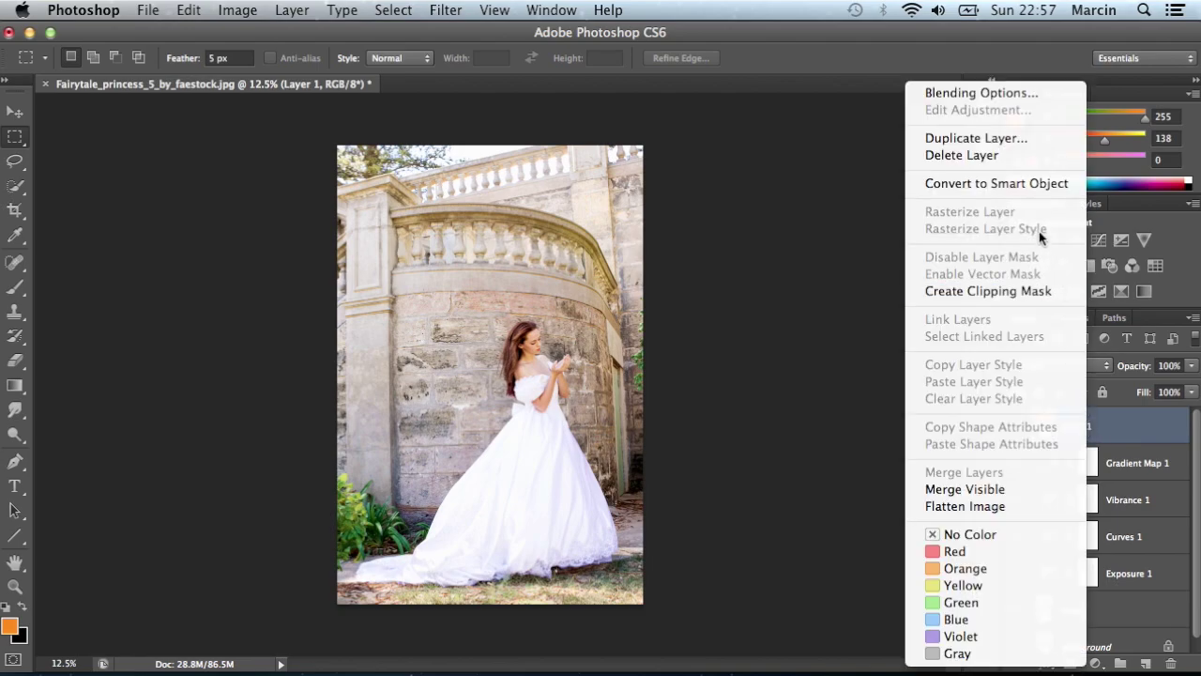
left_click(1005, 185)
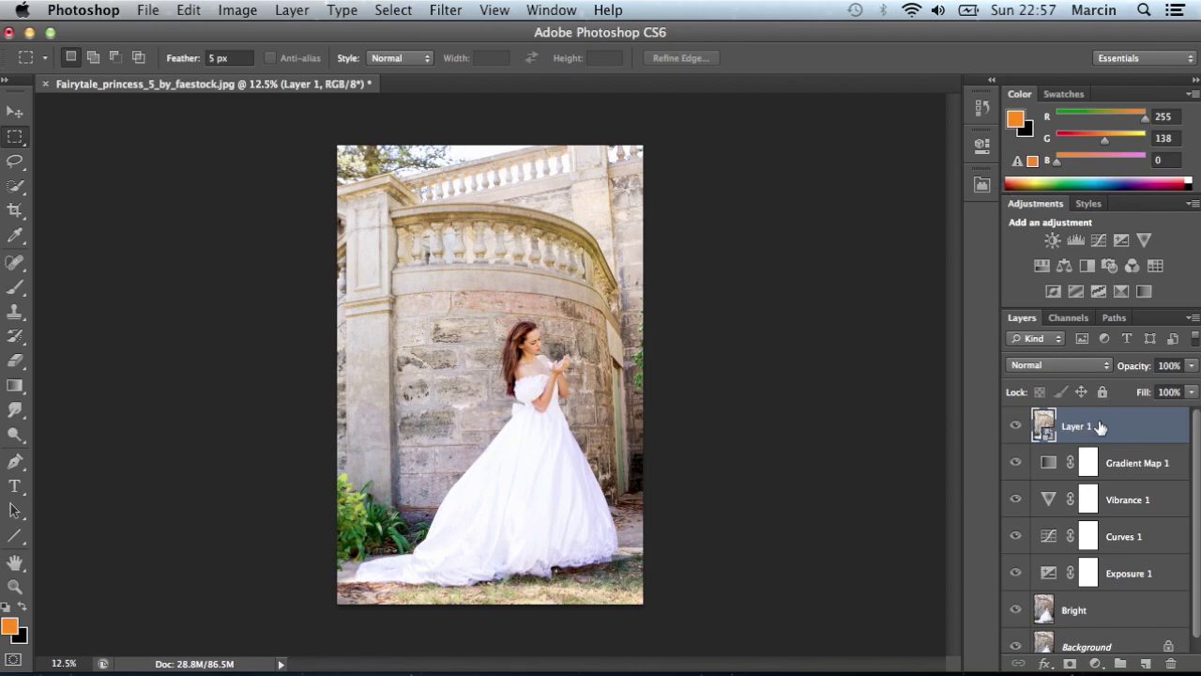
left_click(448, 11)
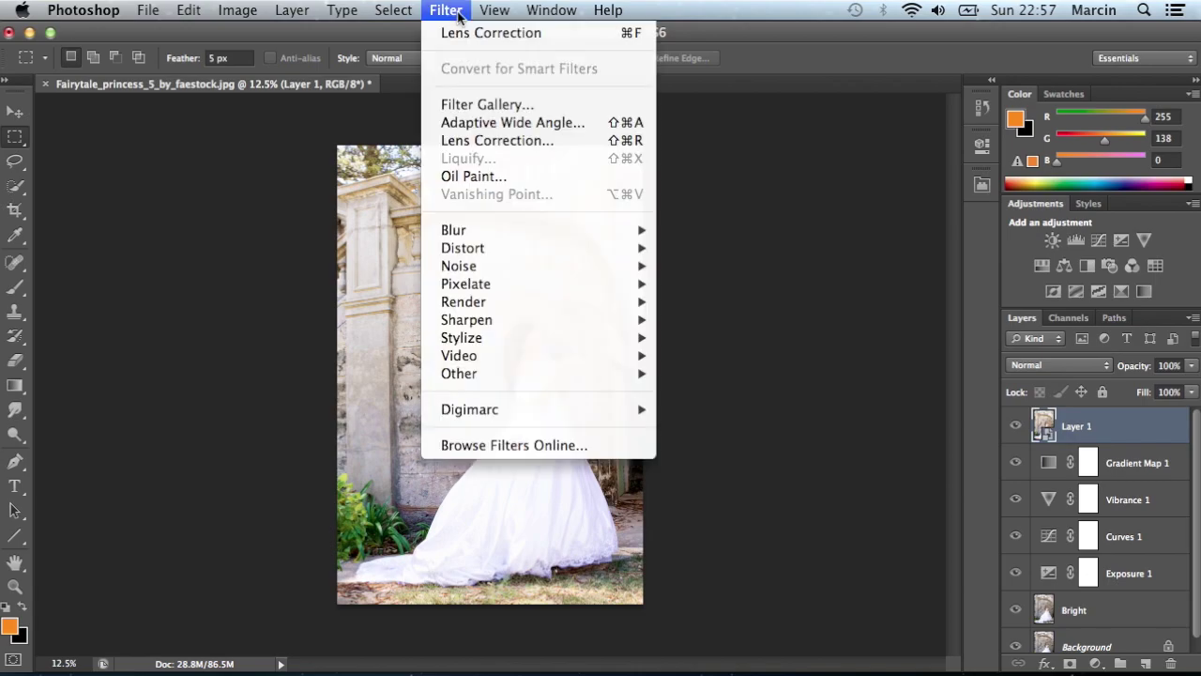
left_click(520, 141)
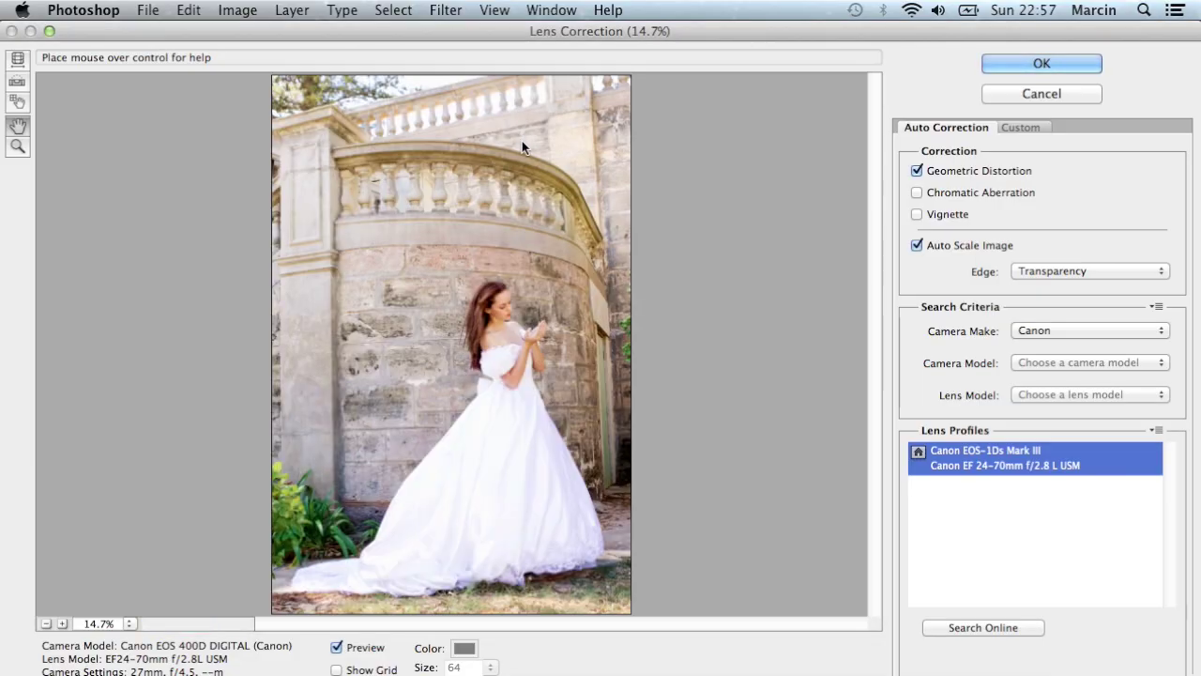
left_click(1020, 128)
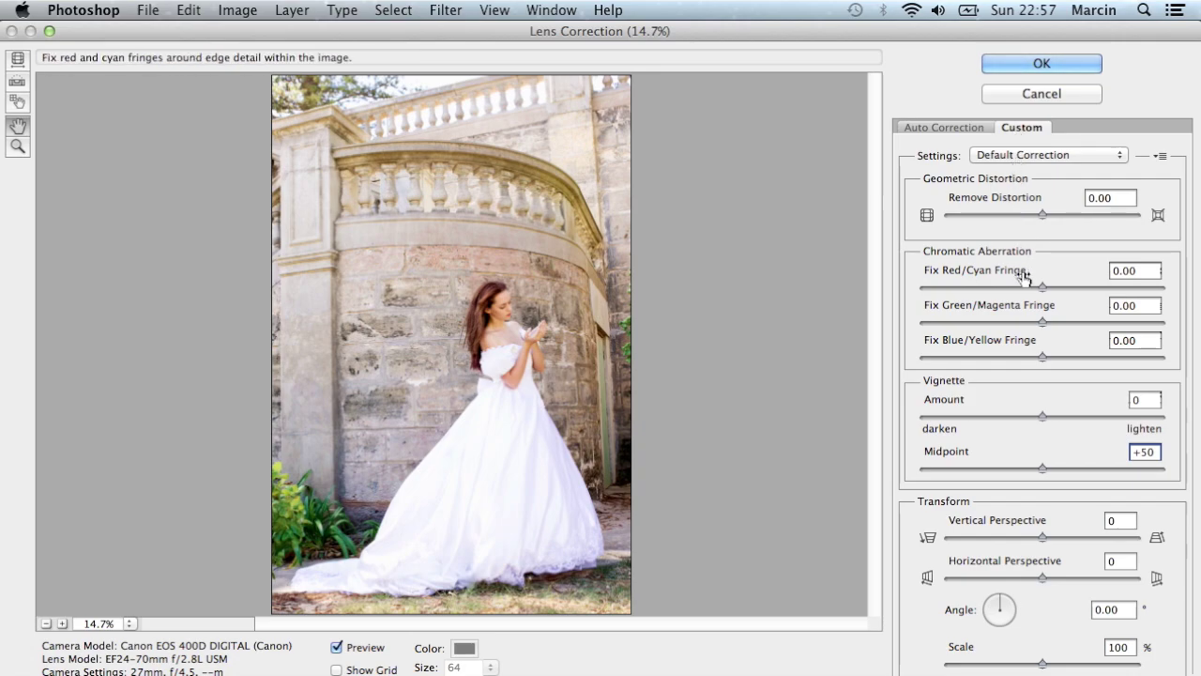
left_click(1012, 418)
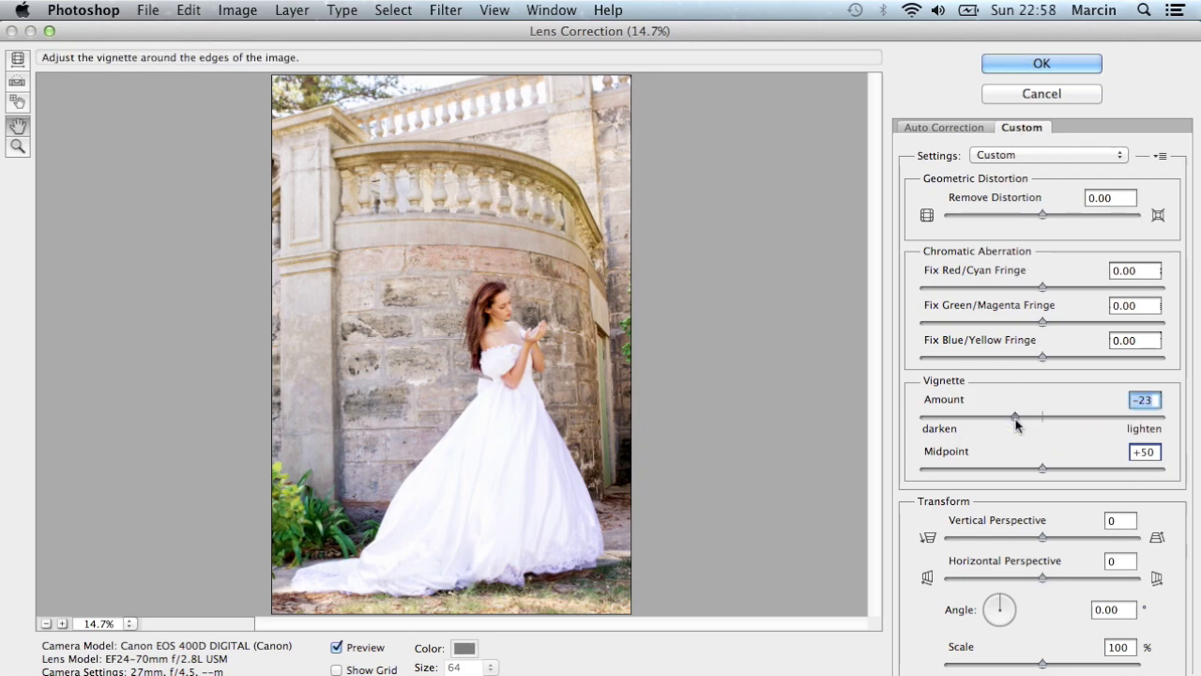
left_click_drag(1011, 421, 901, 418)
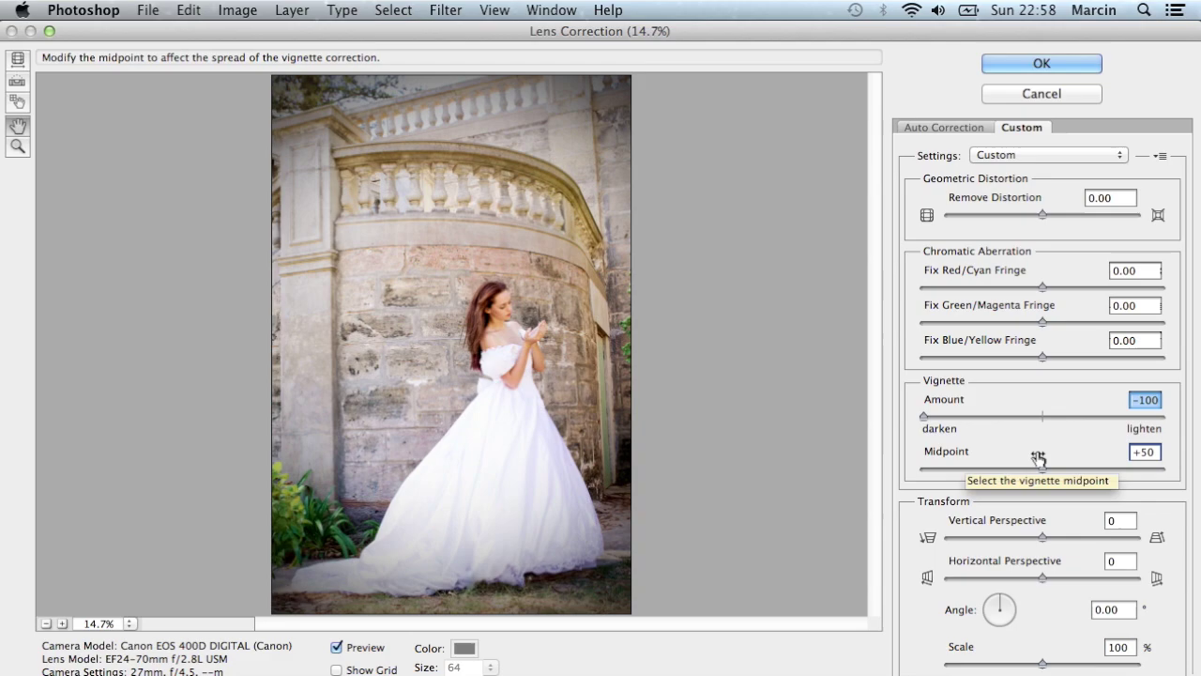
left_click(1032, 63)
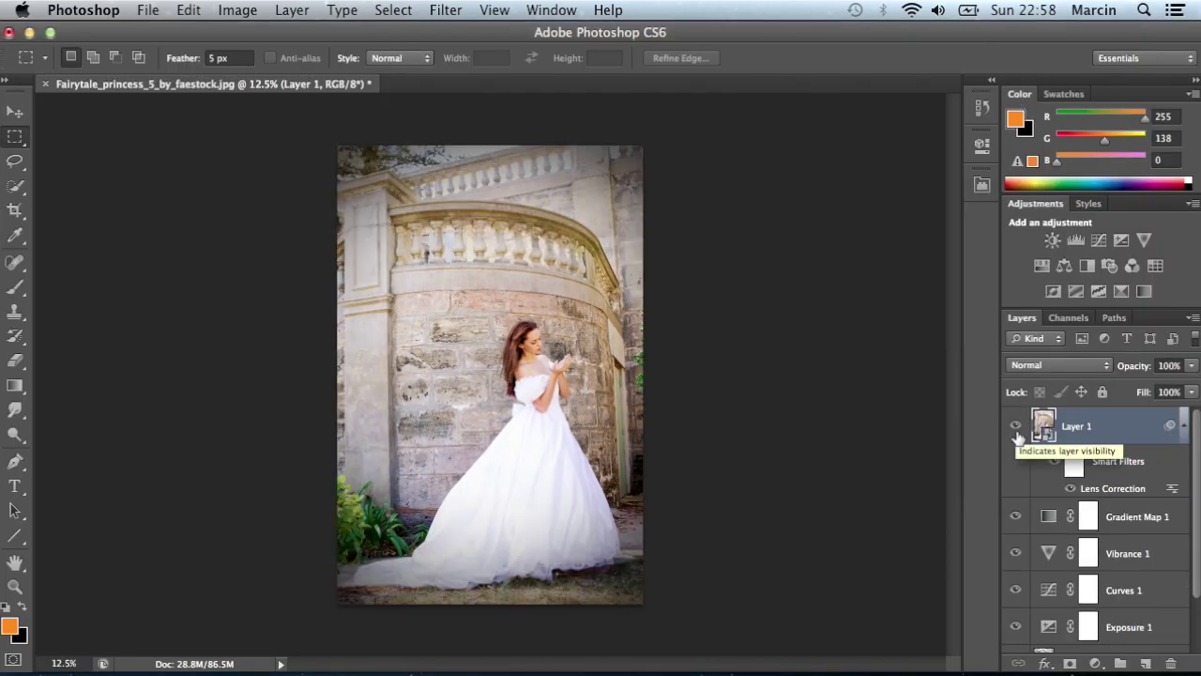
key("super+plus")
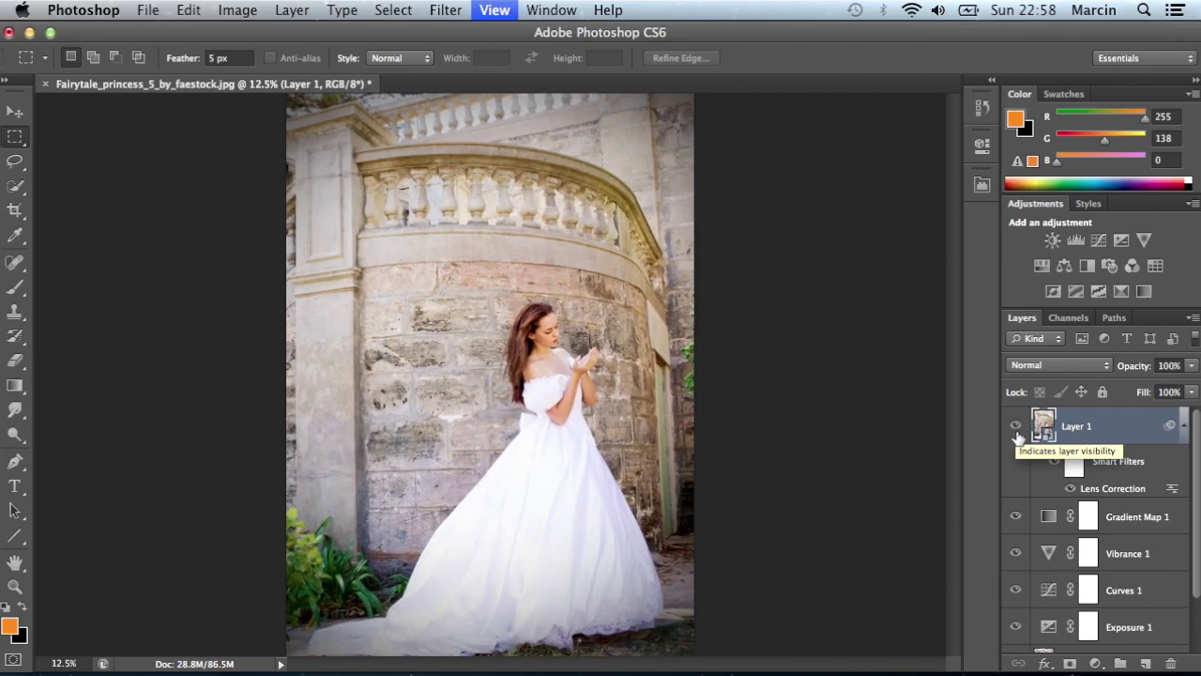
key("super+plus")
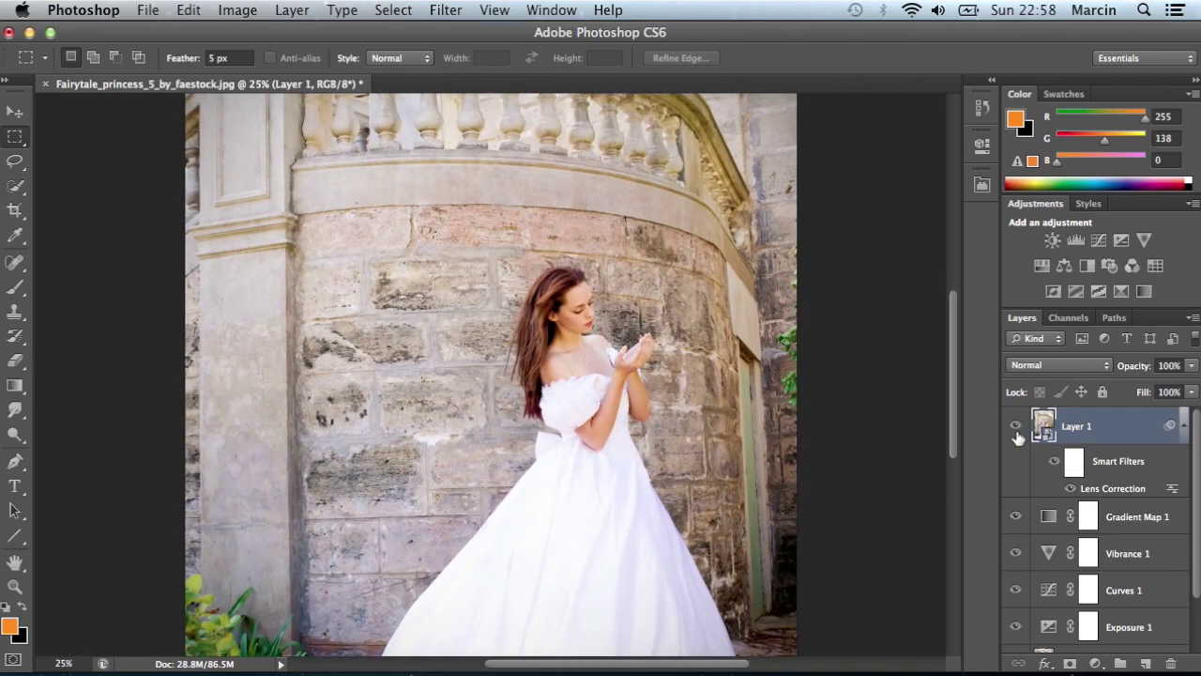
left_click_drag(955, 336, 949, 300)
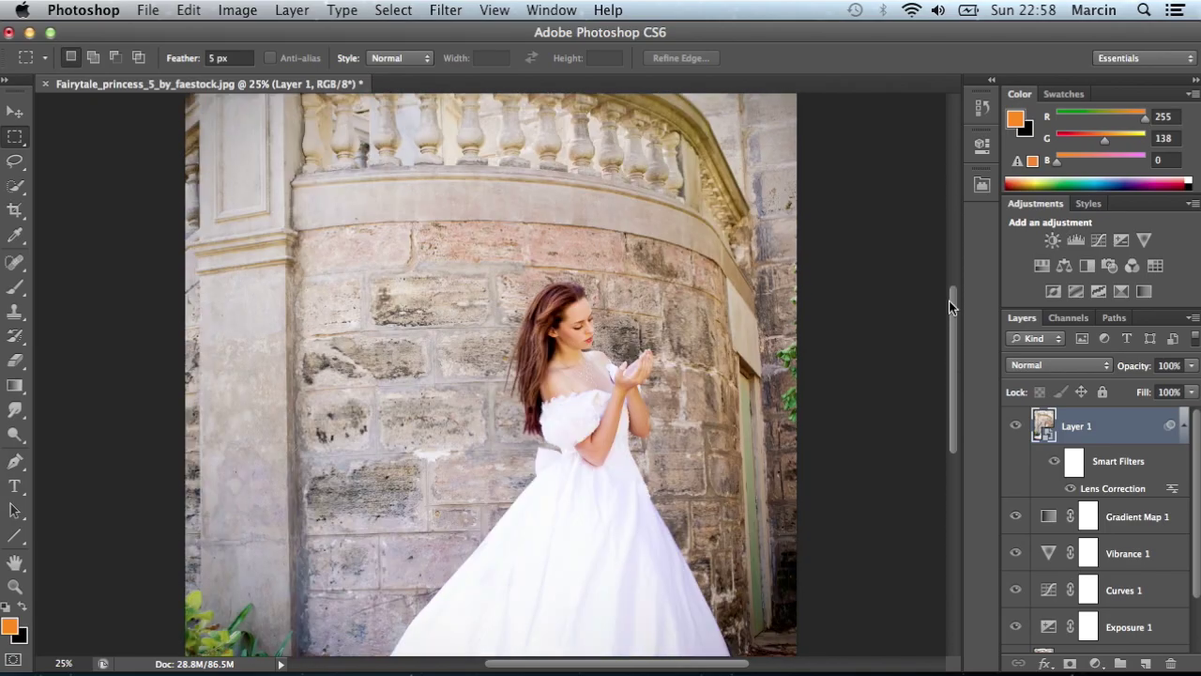
key("super+minus")
key("super+minus")
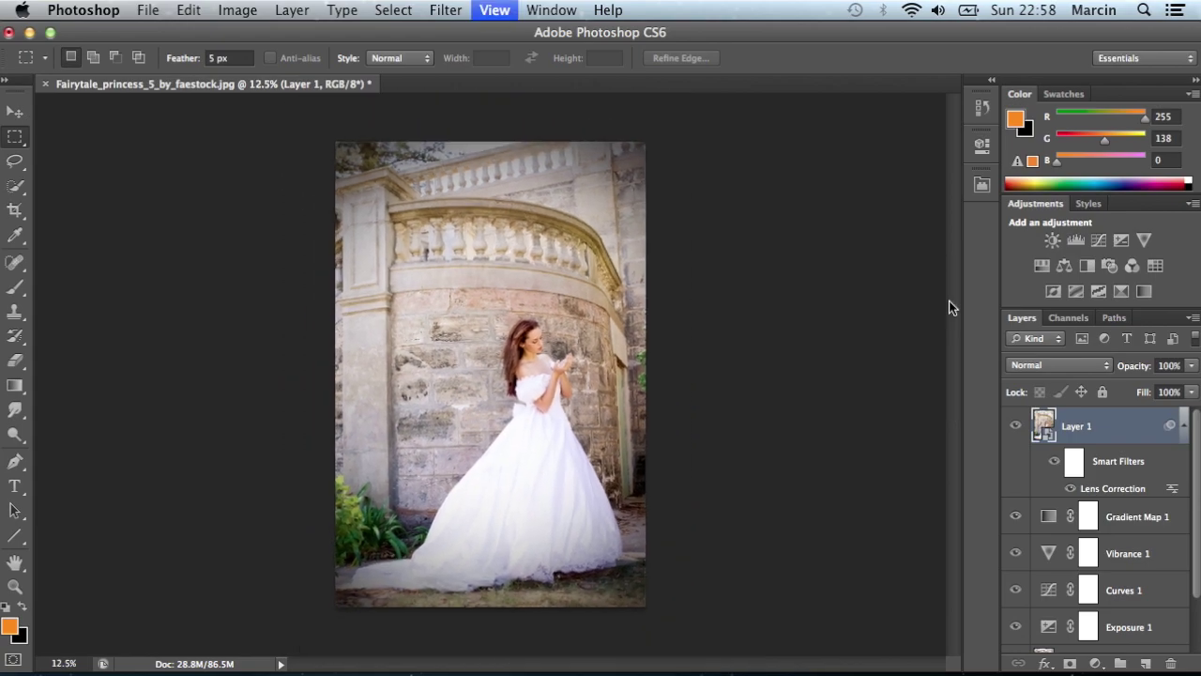
key("super+plus")
mouse_move(954, 278)
left_mouse_down()
mouse_move(957, 361)
mouse_move(958, 263)
left_mouse_up()
key("super+plus")
key("super+plus")
key("super+plus")
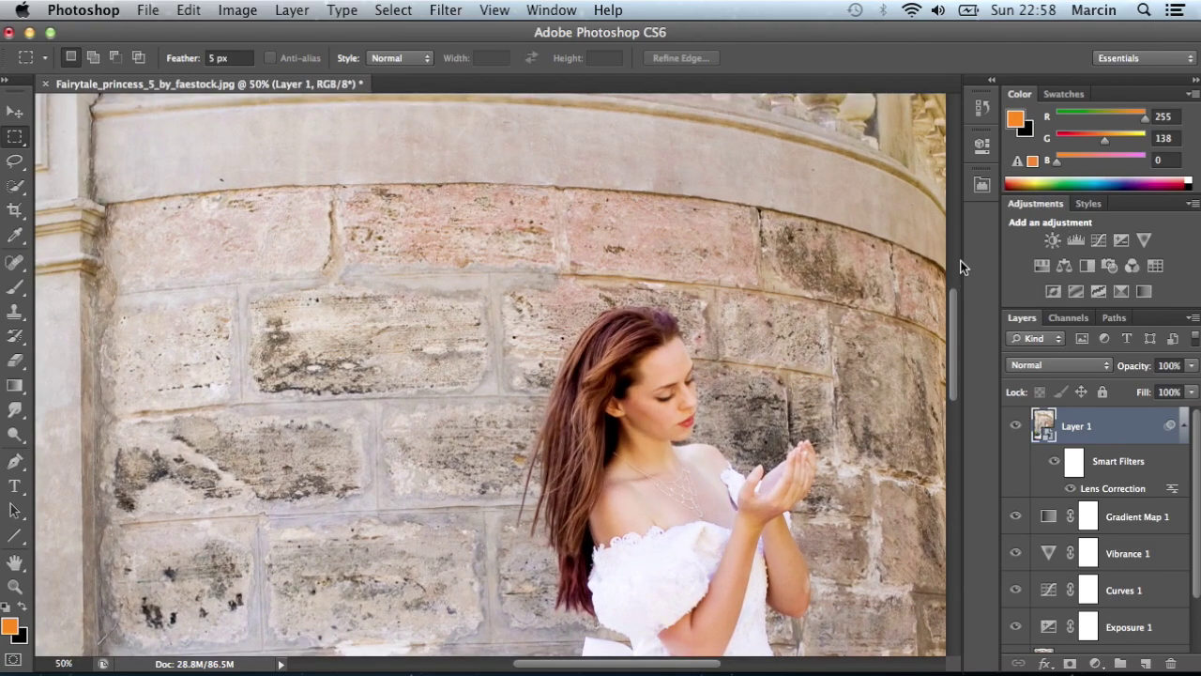
key("super+plus")
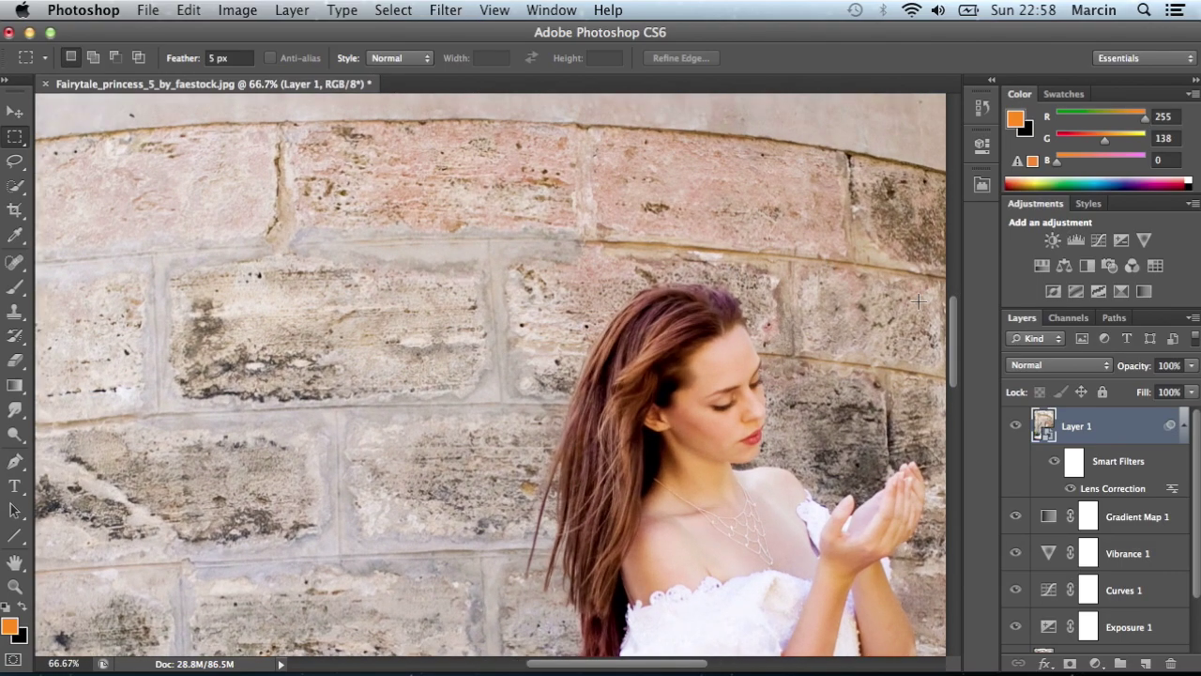
left_click_drag(954, 320, 929, 337)
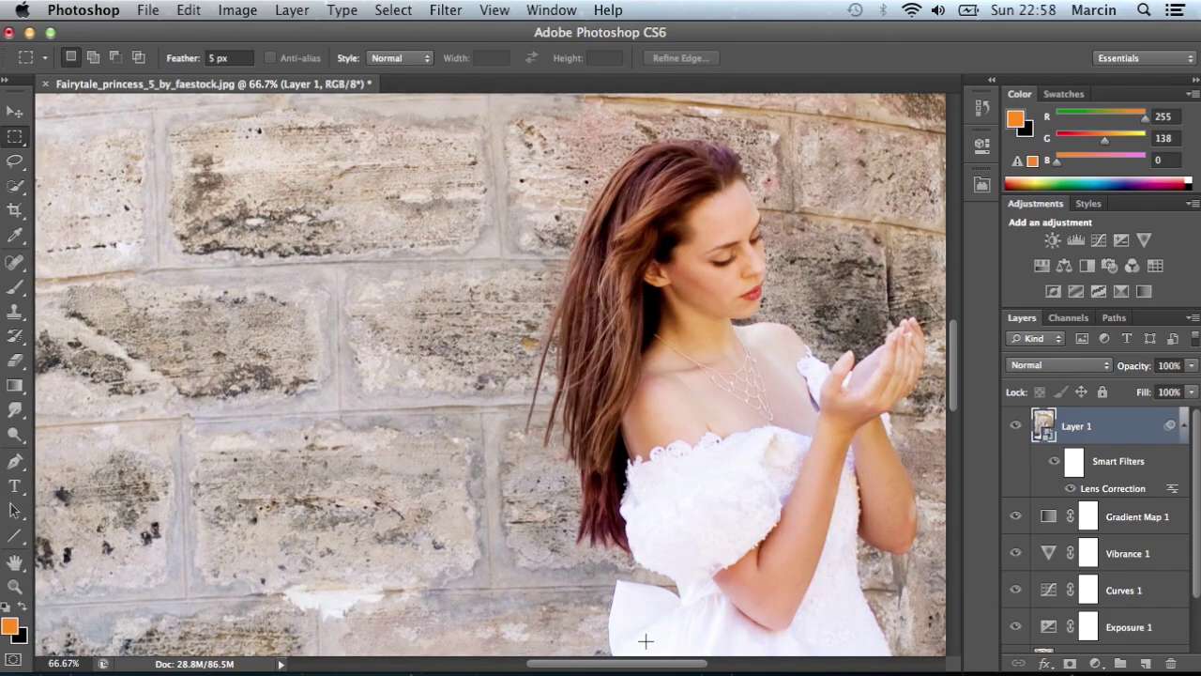
left_click_drag(648, 664, 735, 669)
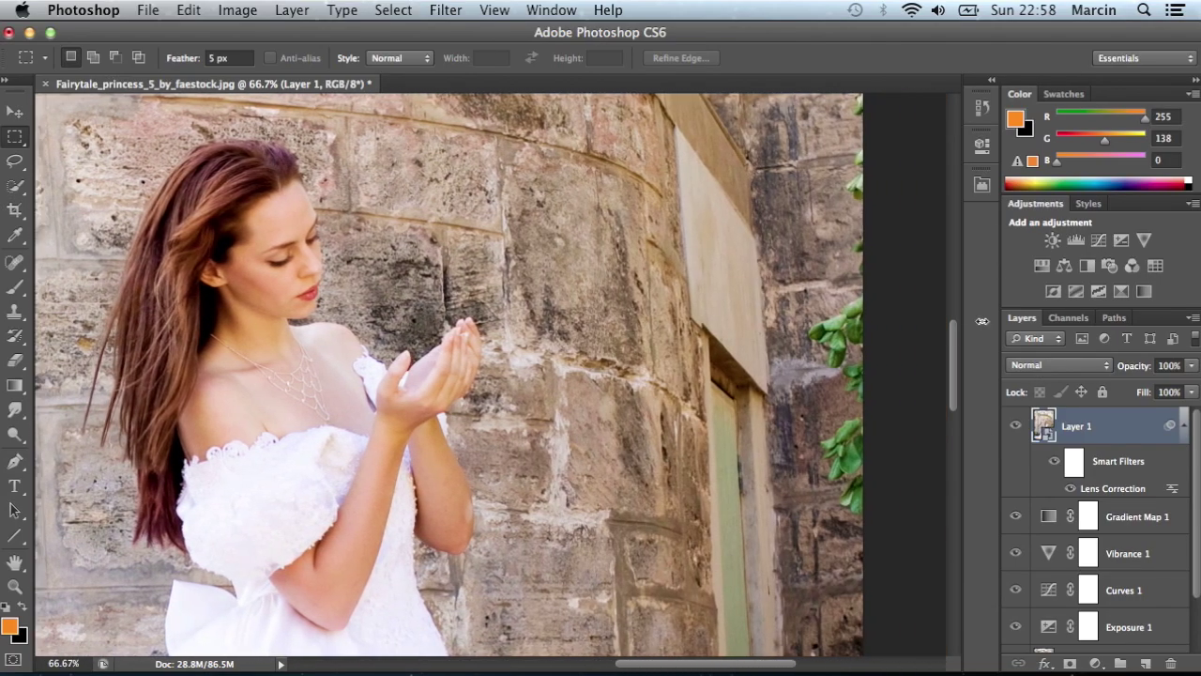
key("super+minus")
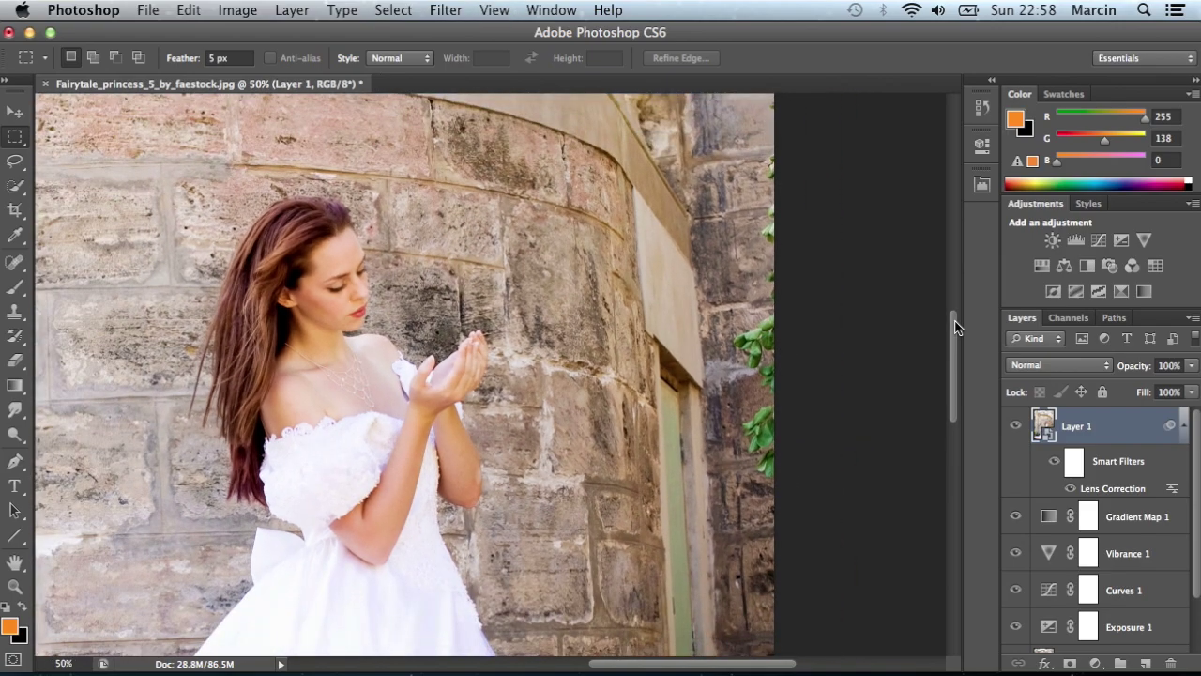
key("super+minus")
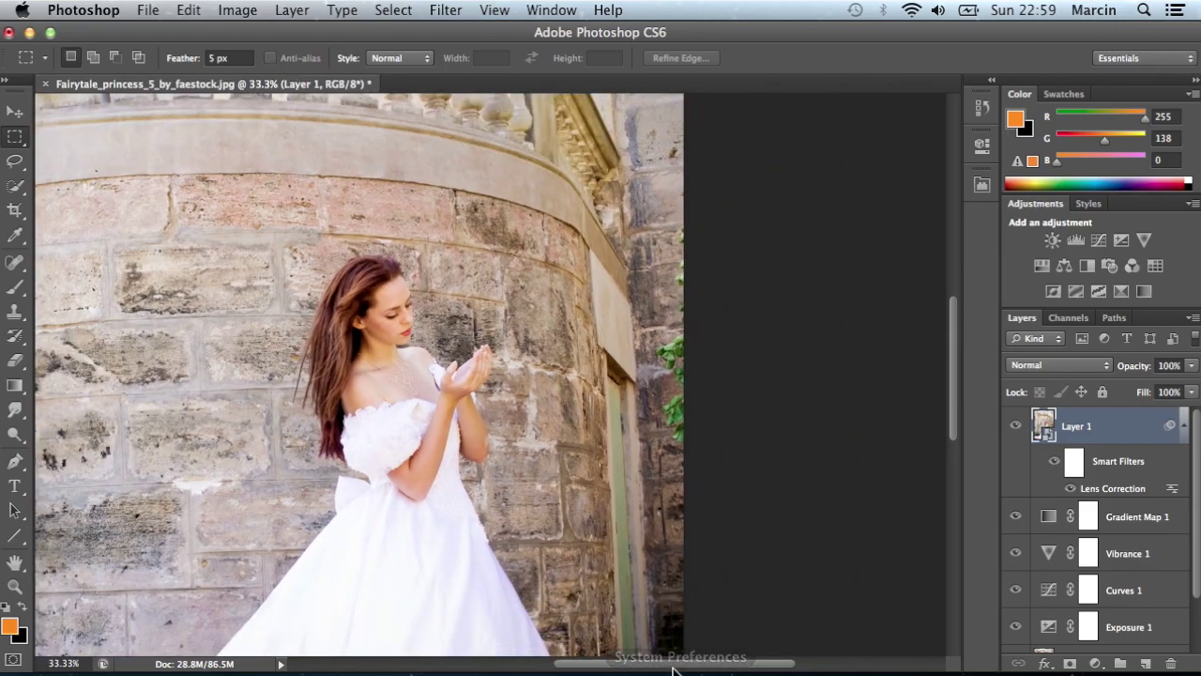
left_click_drag(673, 664, 637, 667)
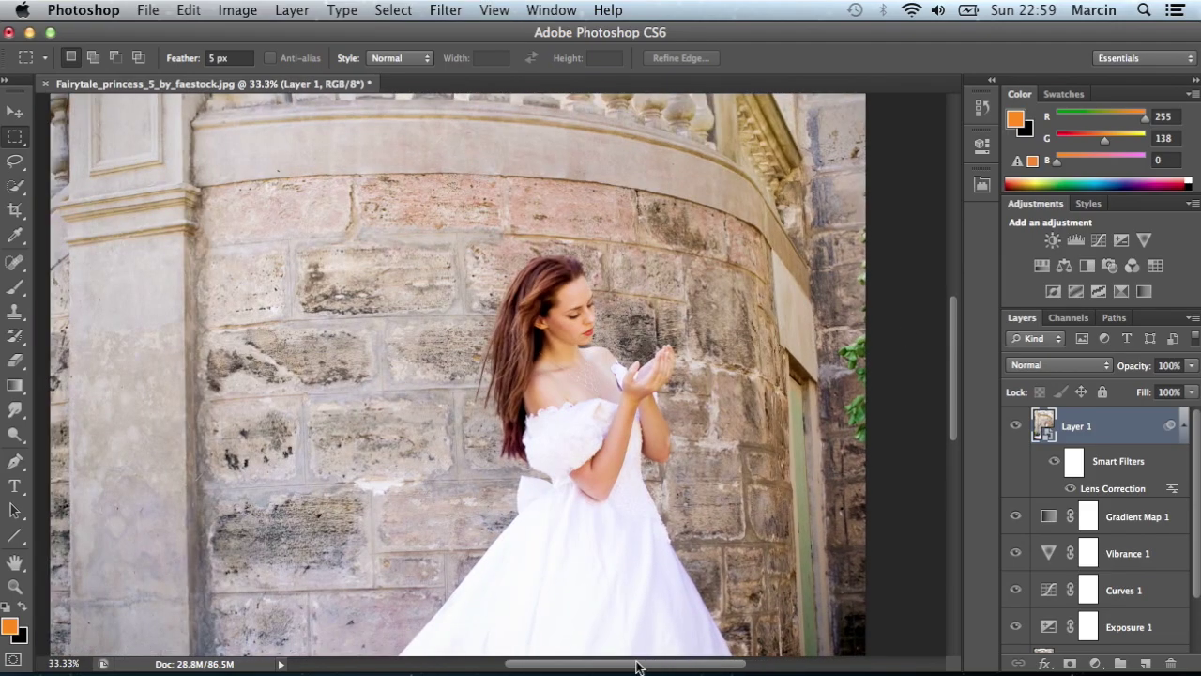
key("super+minus")
key("super+minus")
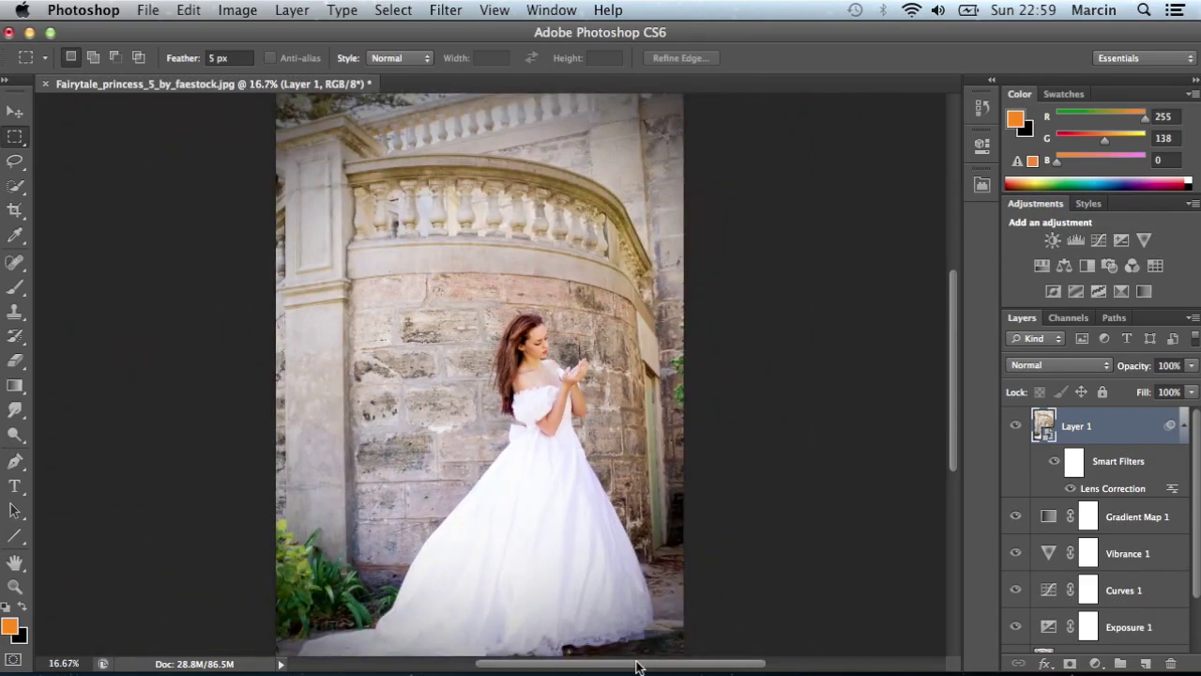
key("super+minus")
scroll(1072, 604, "down", 3)
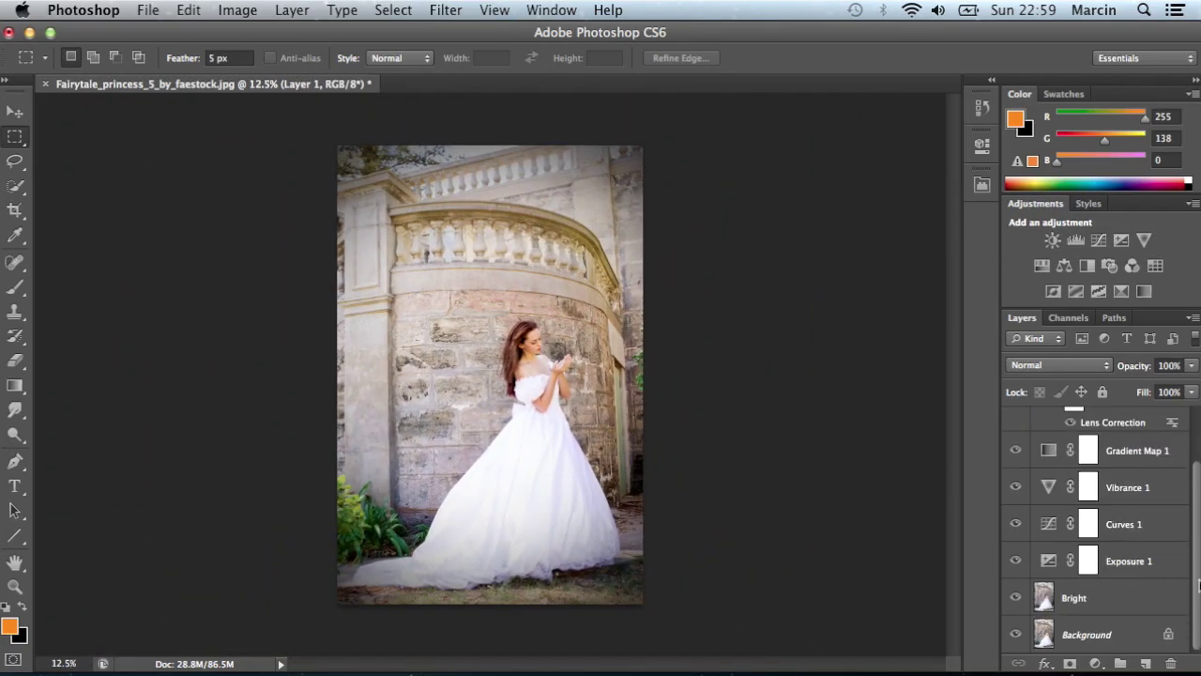
- Duplicate the Background layer as 'Background copy'
right_click(1083, 632)
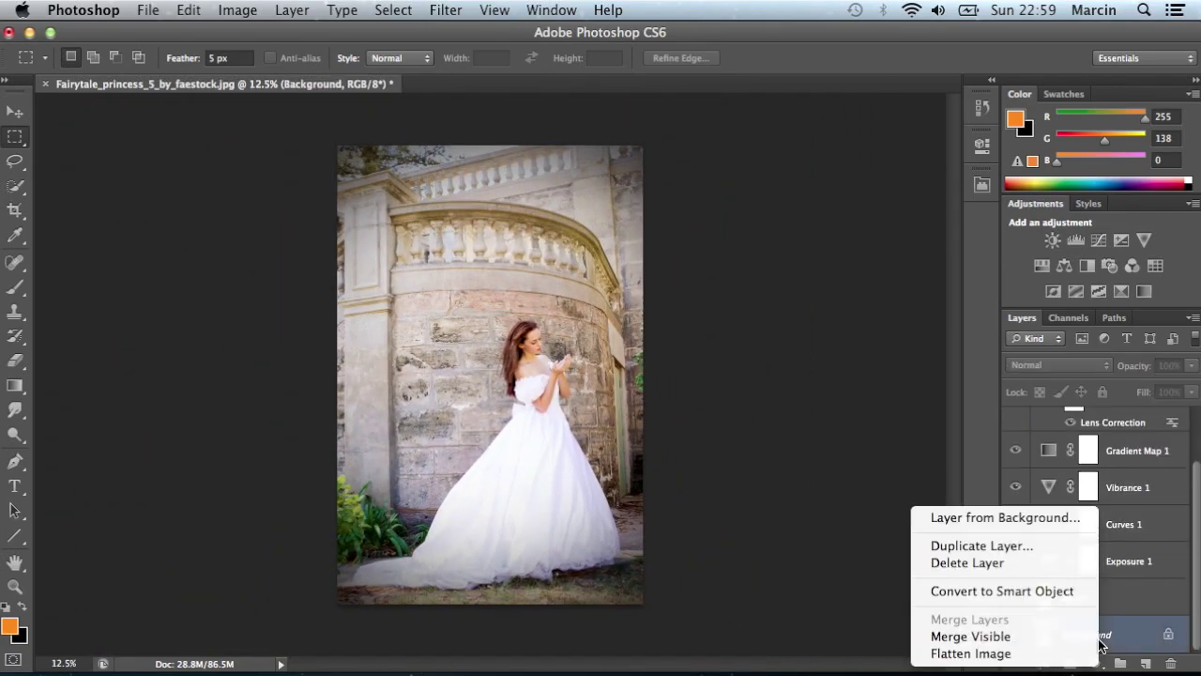
left_click(1019, 546)
left_click(793, 297)
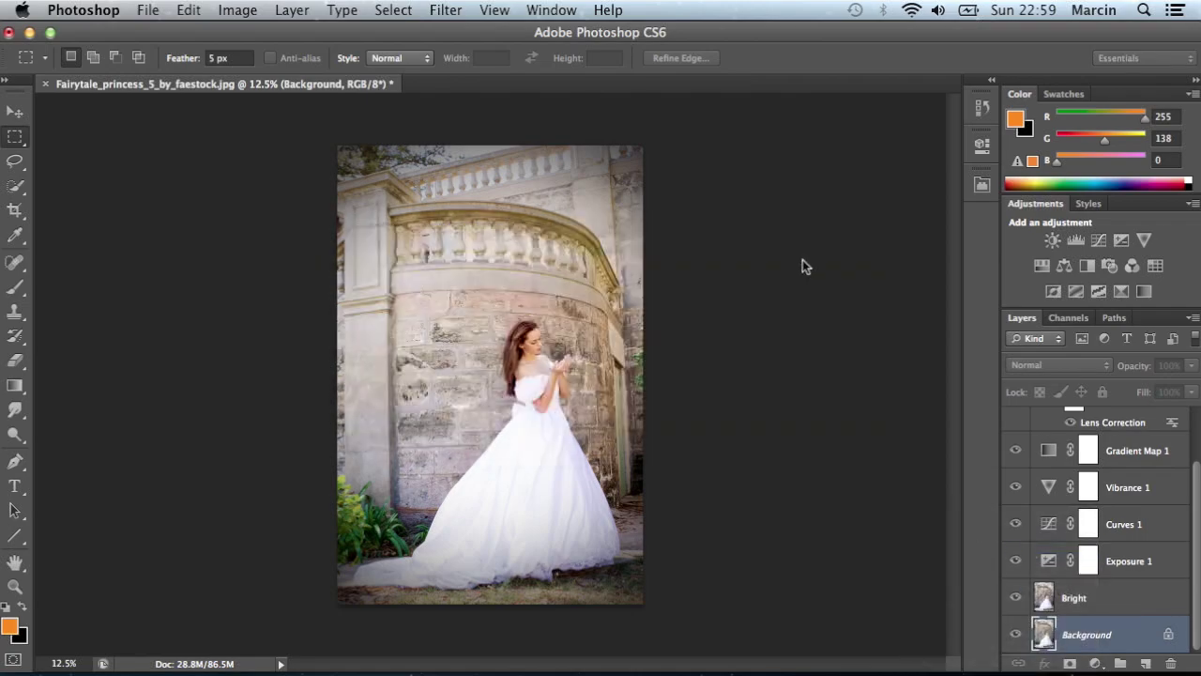
- Move Background copy to the top of the stack above Layer 1 and hide it
left_click_drag(1119, 642, 1128, 472)
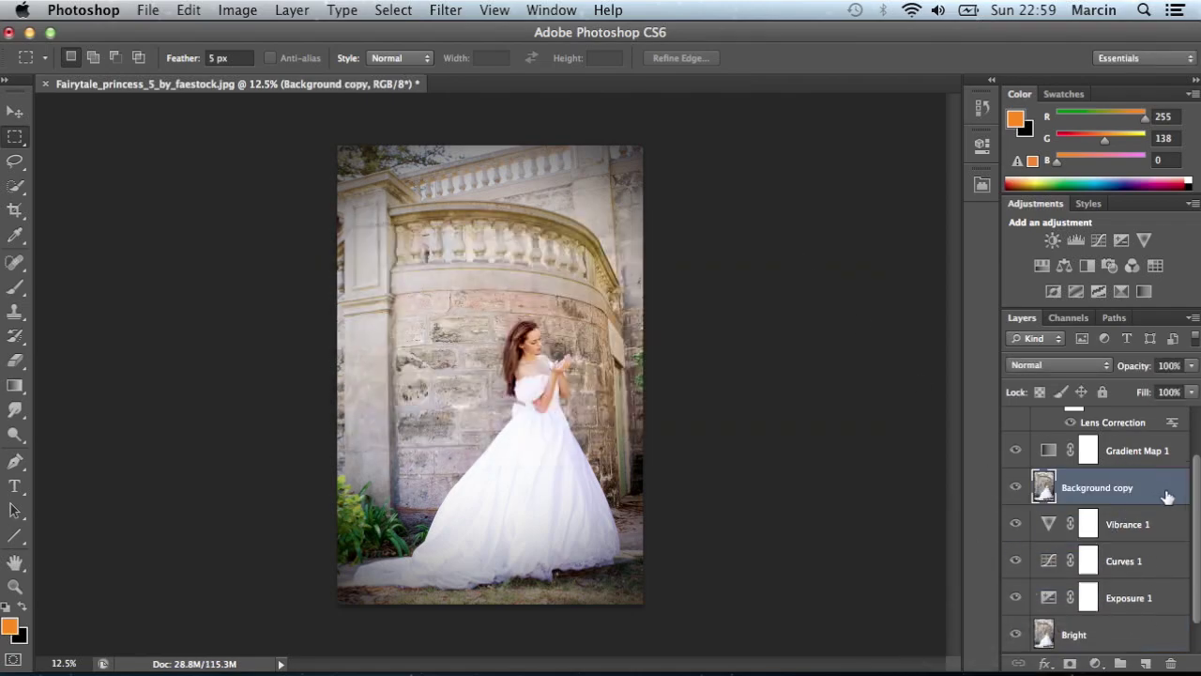
scroll(1192, 496, "up", 2)
left_click_drag(1150, 552, 1149, 411)
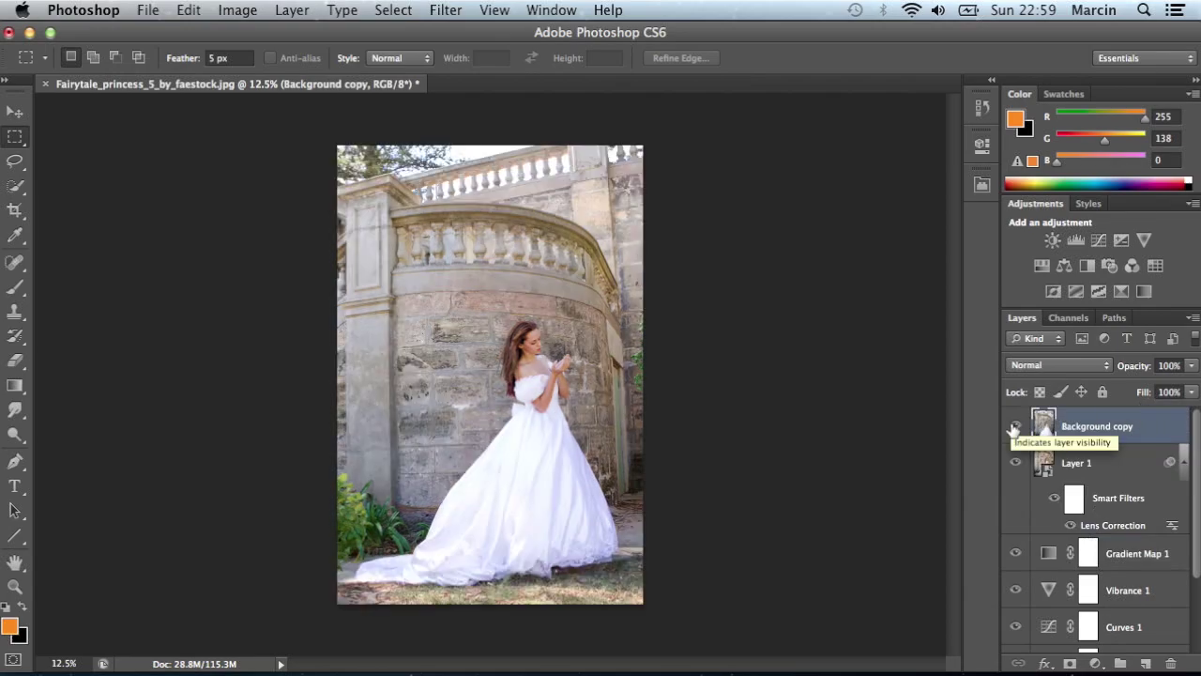
left_click(1014, 428)
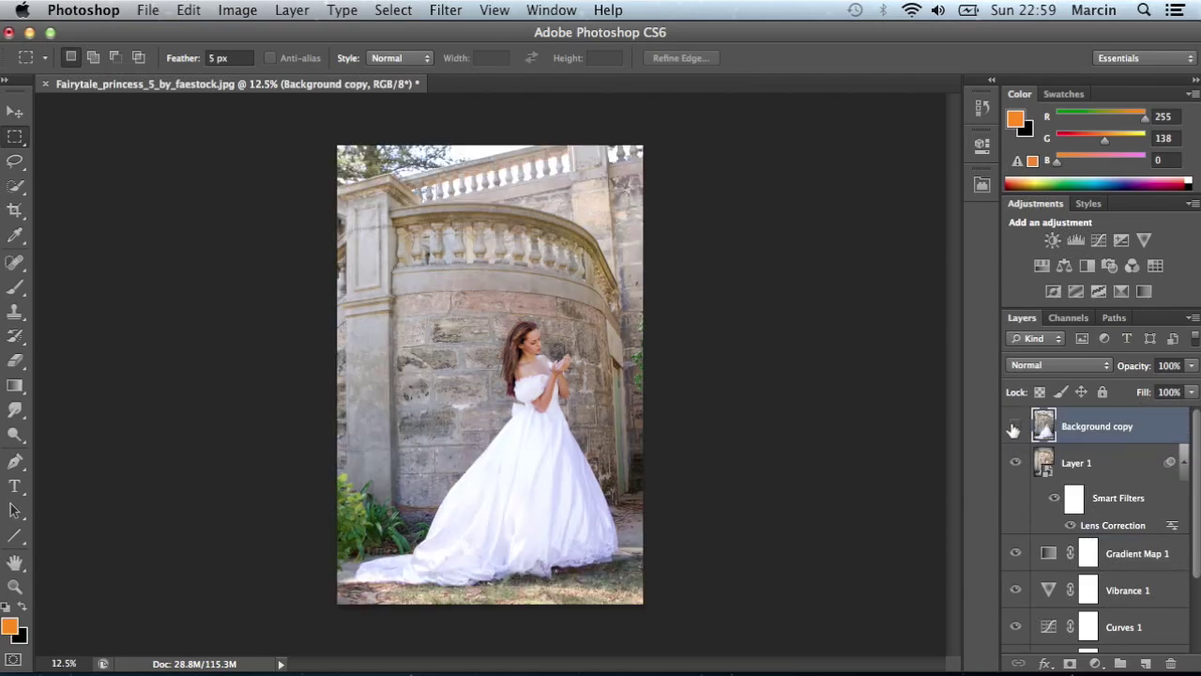